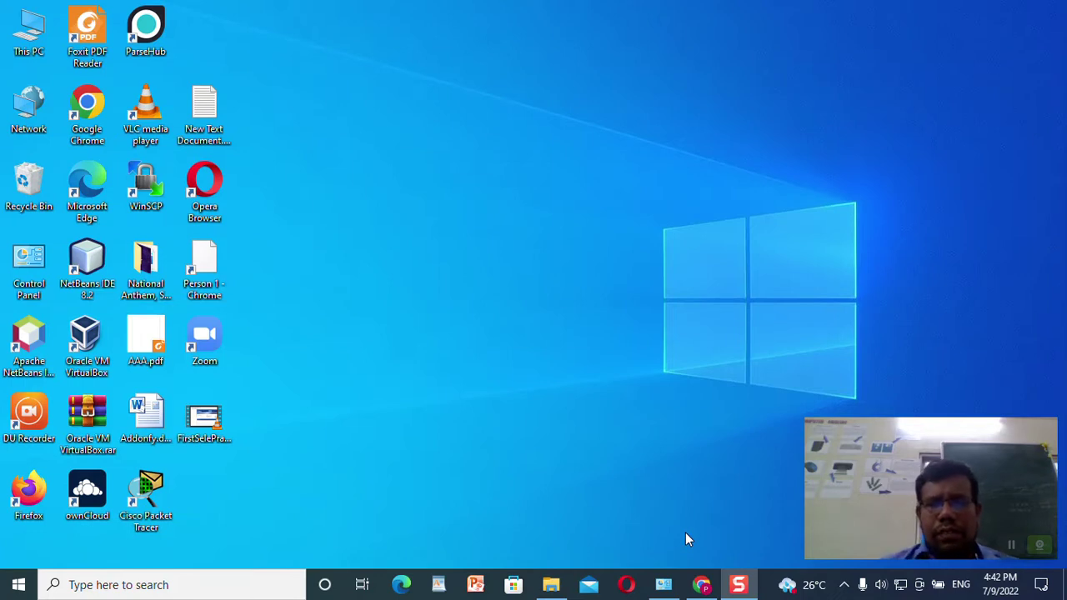
- Launch Cisco Packet Tracer by searching Windows for 'cisco'
left_click(245, 577)
type("cisco")
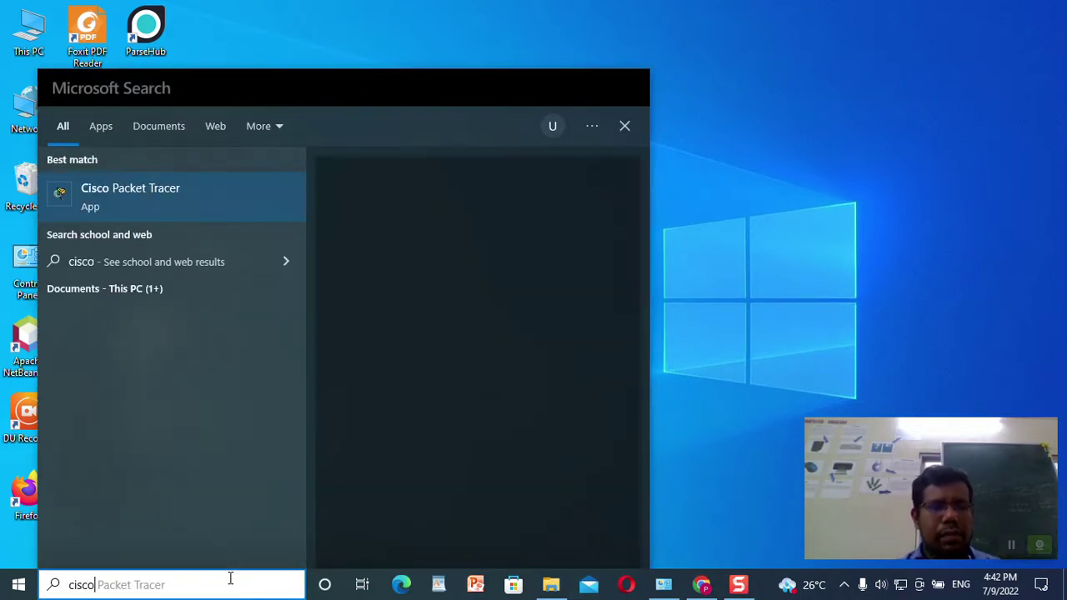
left_click(196, 202)
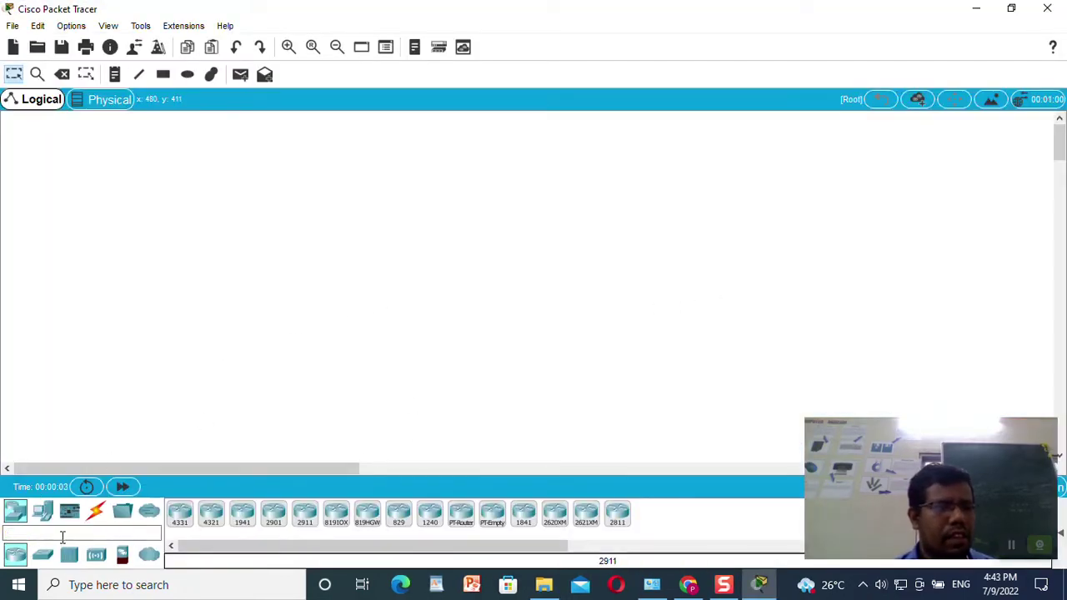
- Place two generic PCs, PC0 on the left and PC1 on the right
left_click(44, 512)
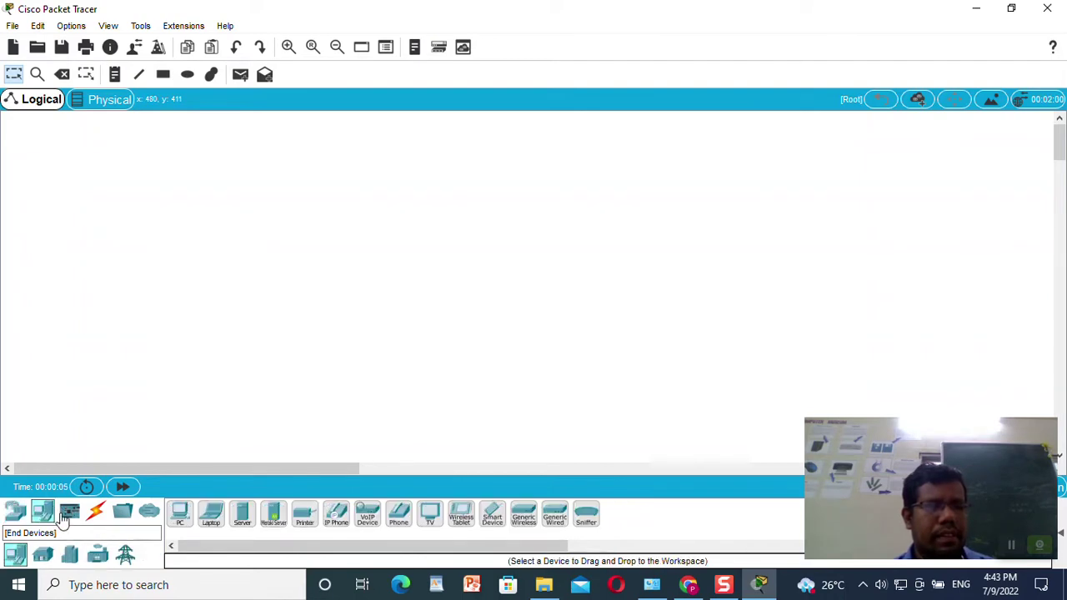
left_click(179, 514)
left_click(172, 192)
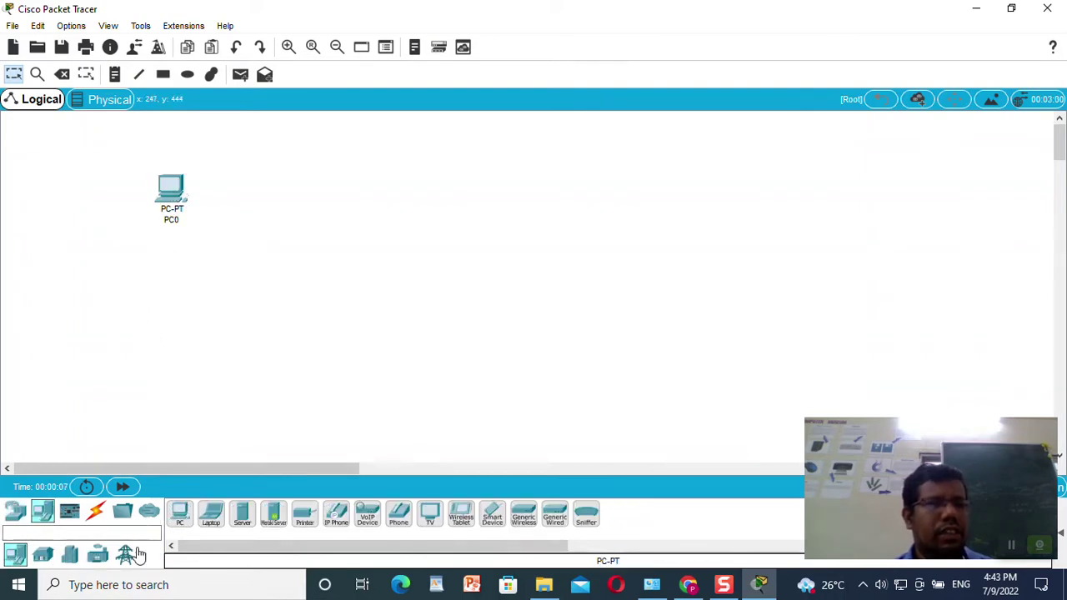
left_click(179, 517)
left_click(768, 219)
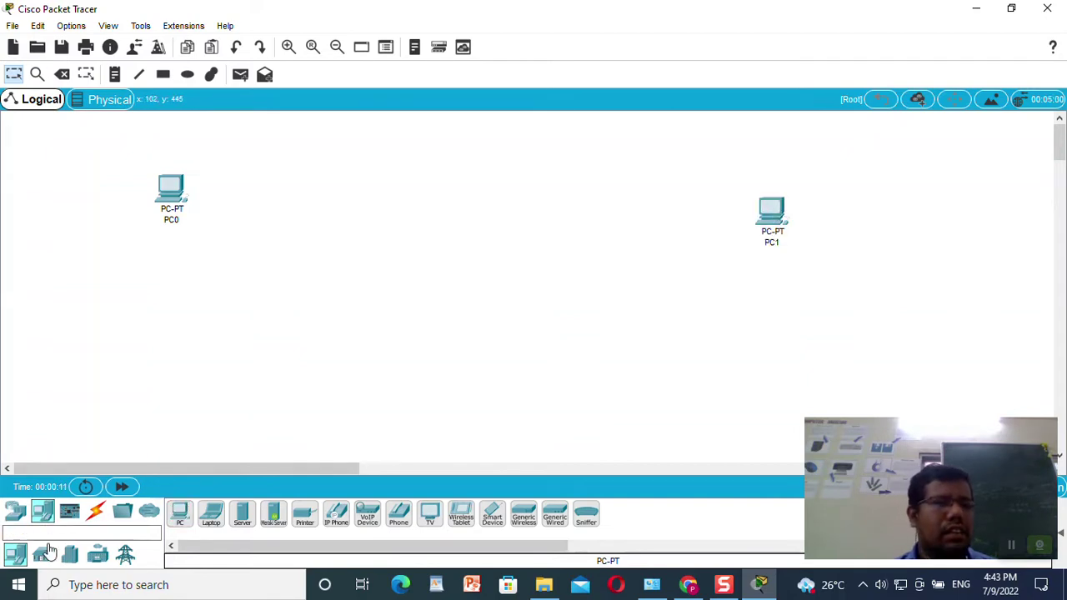
- Place two 2960 switches, Switch0 below PC0 and Switch1 on the right
left_click(14, 516)
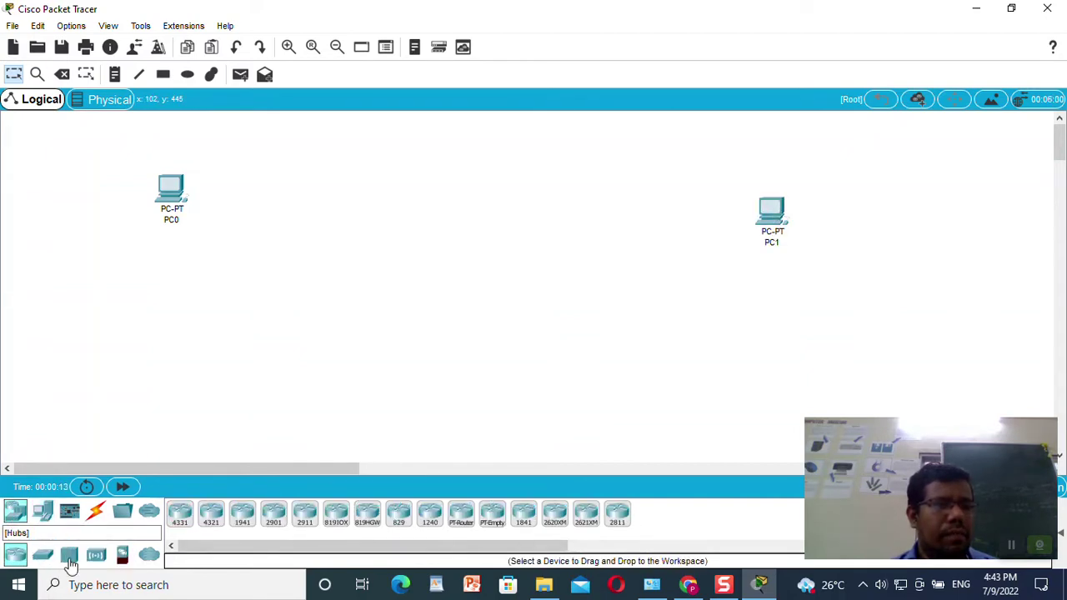
left_click(180, 512)
left_click(254, 254)
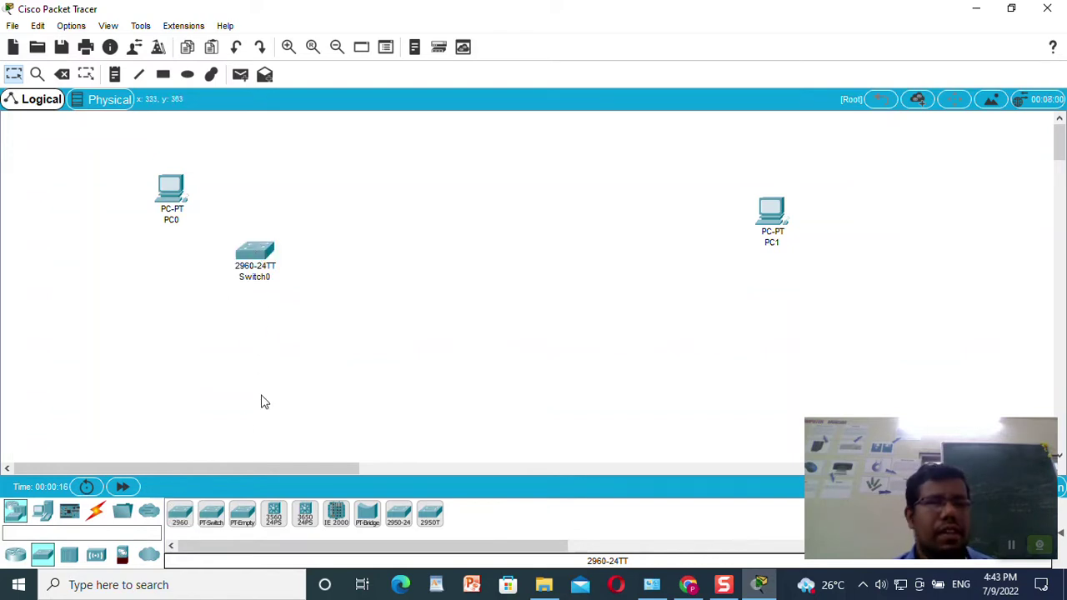
left_click(180, 517)
left_click(634, 266)
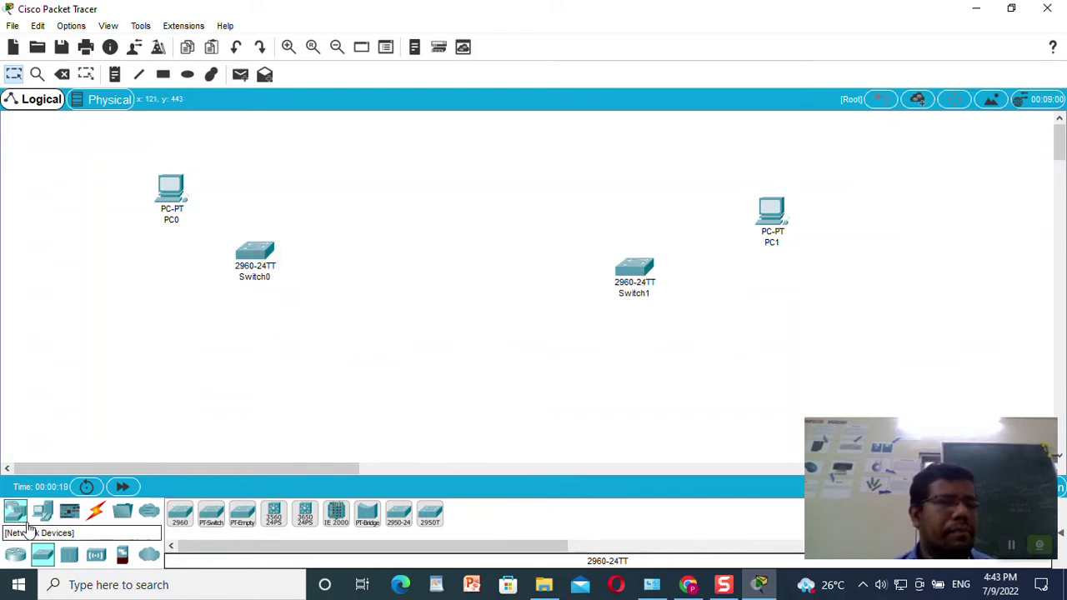
- Place two 1841 routers, Router0 and Router1, side by side below the switches
left_click(15, 556)
left_click(123, 511)
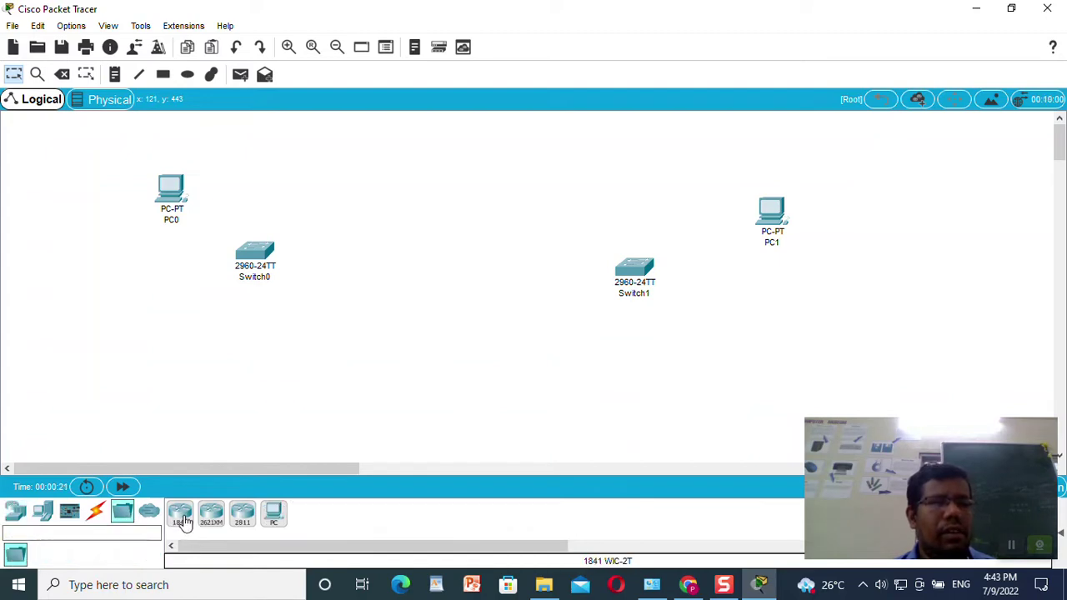
left_click(181, 513, "ctrl")
left_click(369, 311)
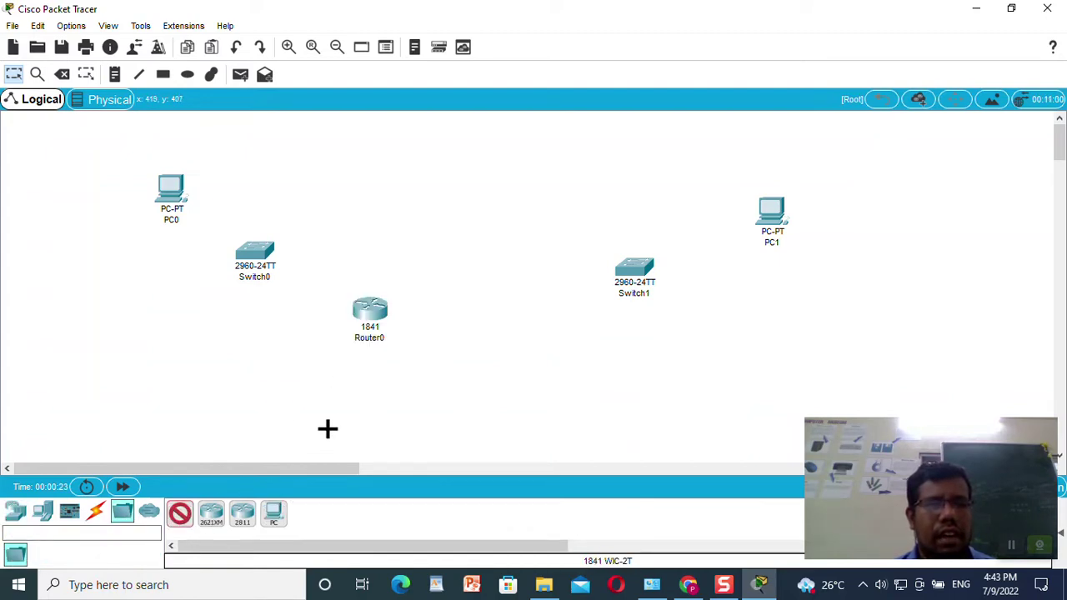
left_click(517, 310)
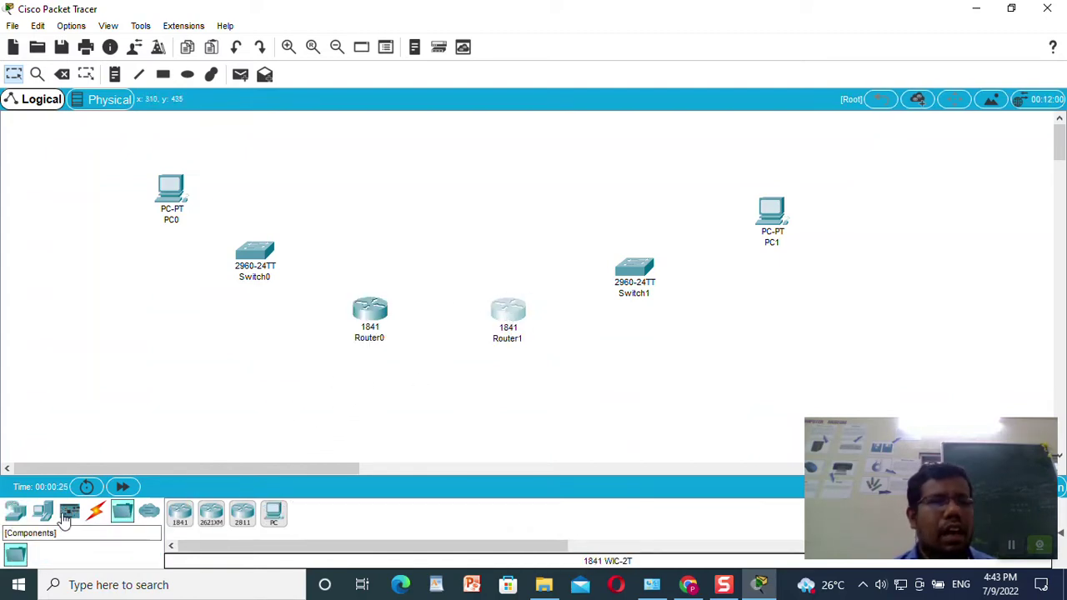
left_click(96, 511)
left_click(242, 515)
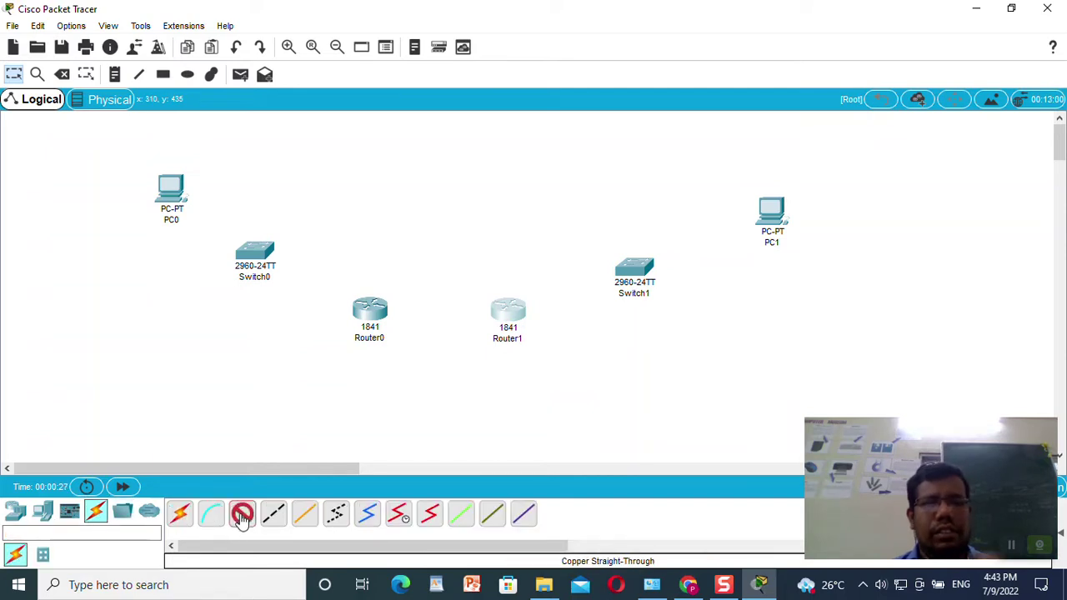
- Cable PC0 to Switch0 Fa0/1 and Switch0 Fa0/2 to Router0 Fa0/0 with straight-through copper
left_click(177, 189)
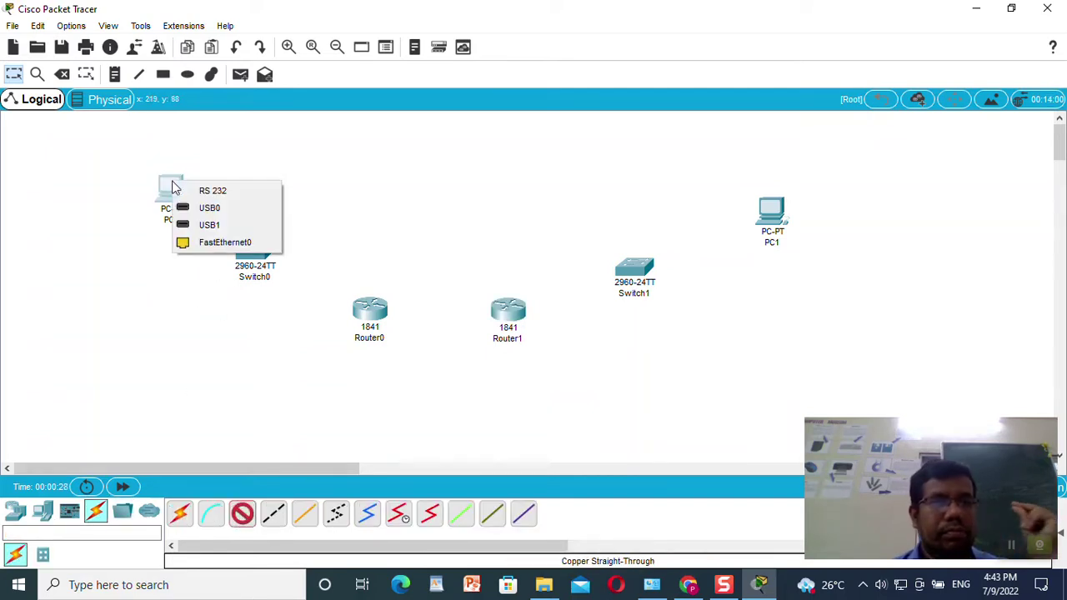
left_click(218, 242)
left_click(246, 253)
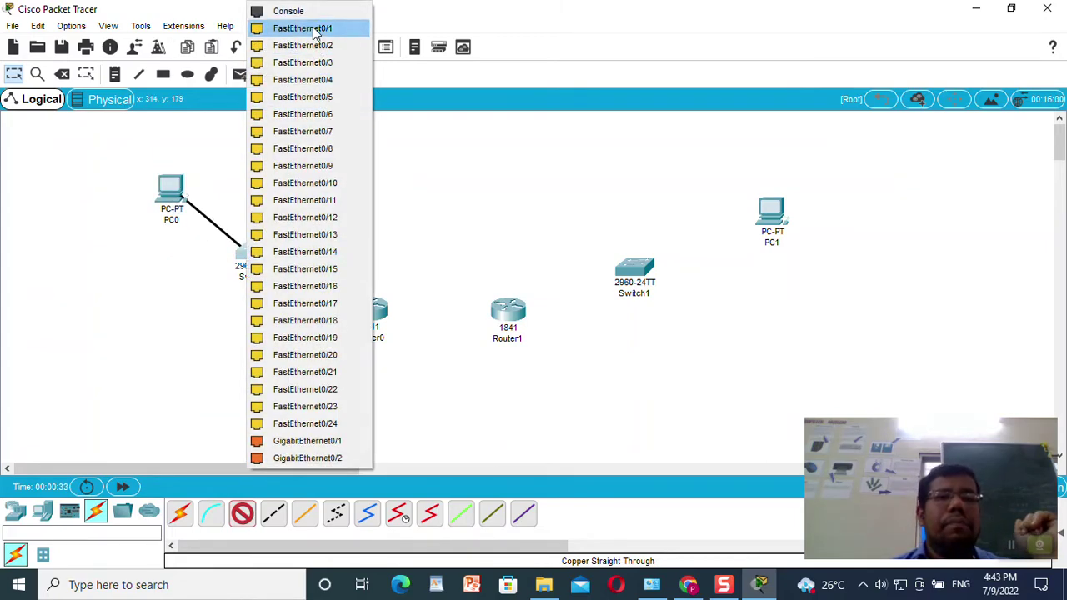
left_click(315, 28)
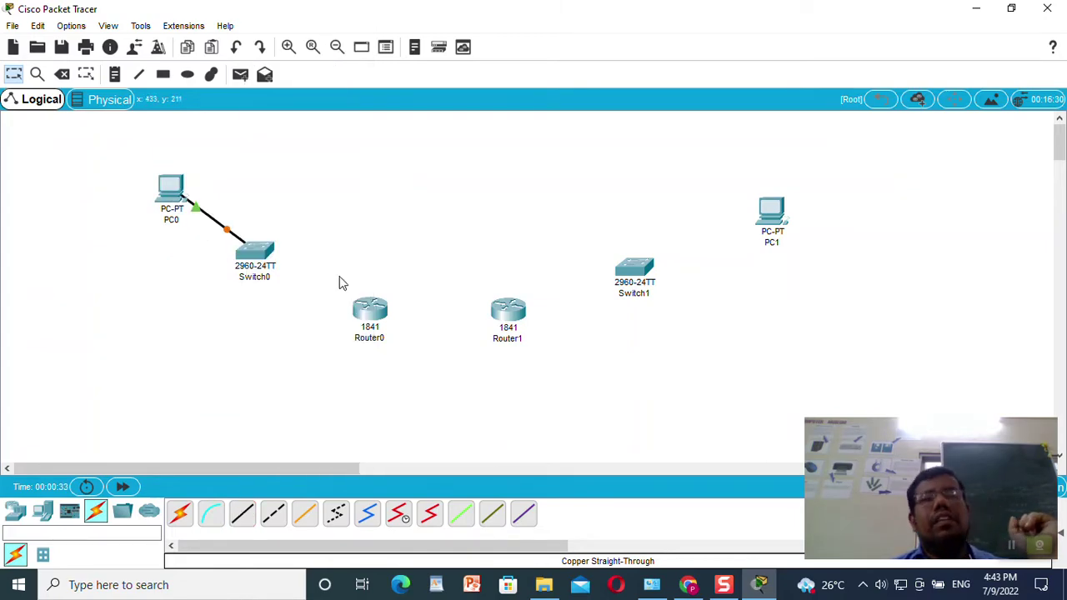
left_click(241, 514)
left_click(262, 253)
left_click(336, 30)
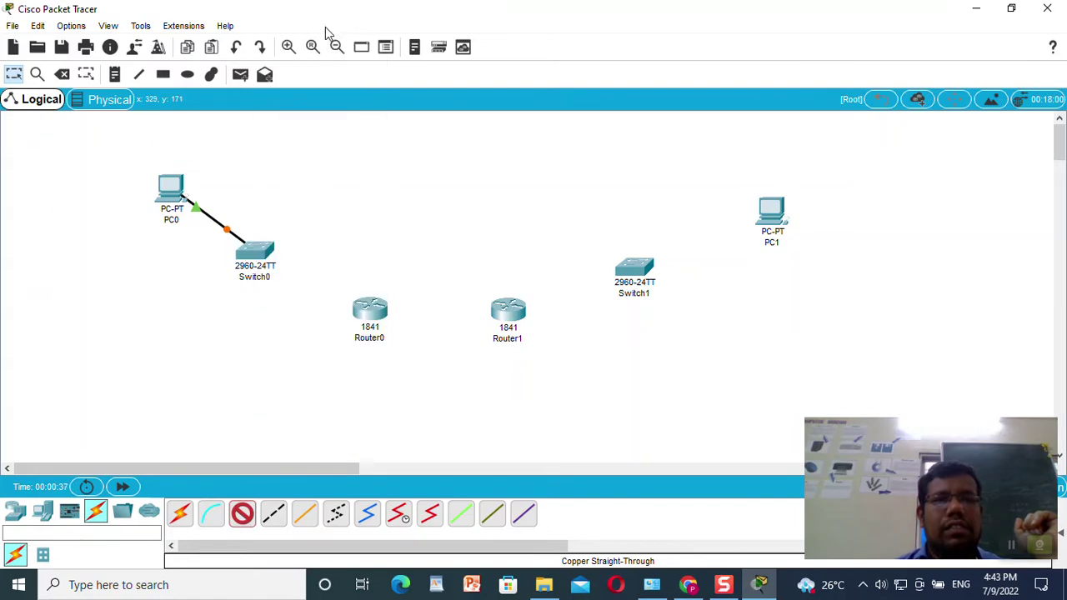
left_click(364, 318)
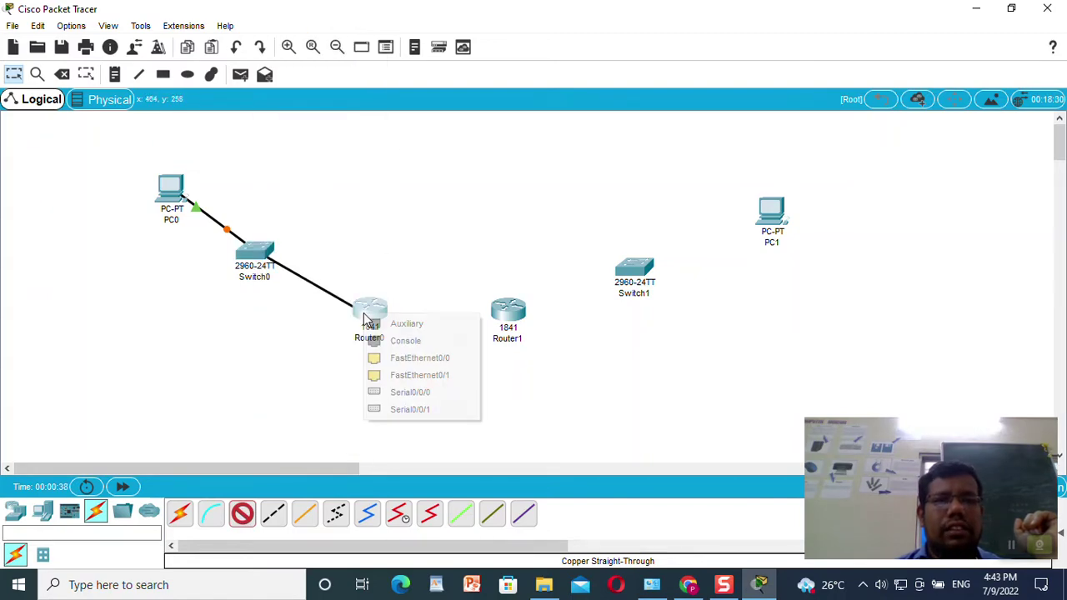
left_click(410, 358)
- Cable PC1 to Switch1 and Switch1 to Router1 Fa0/0 with straight-through copper
left_click(242, 515)
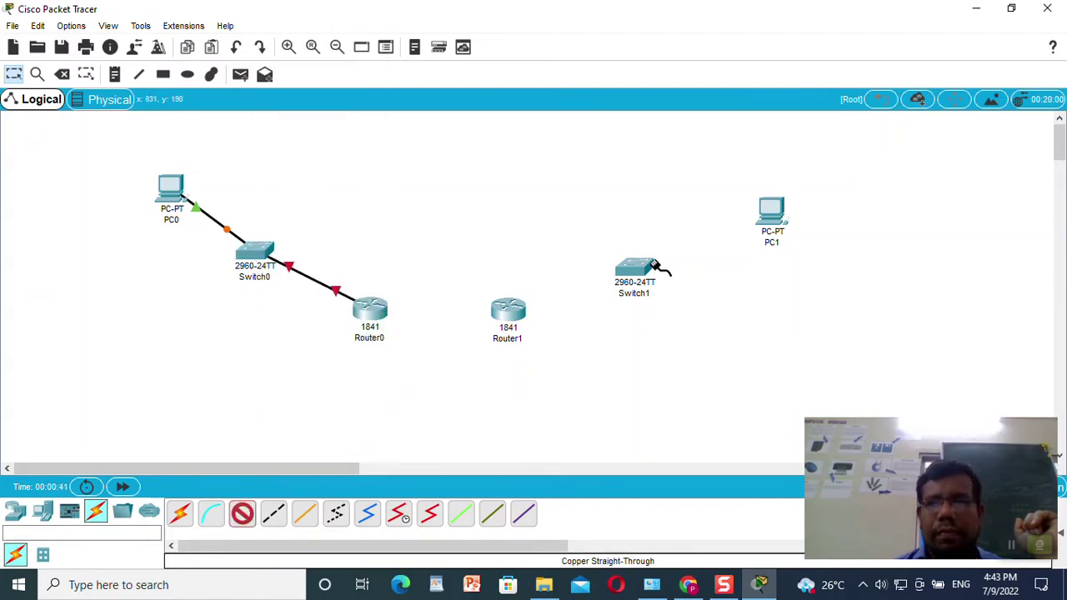
left_click(771, 213)
left_click(805, 272)
left_click(639, 278)
left_click(736, 64)
left_click(241, 515)
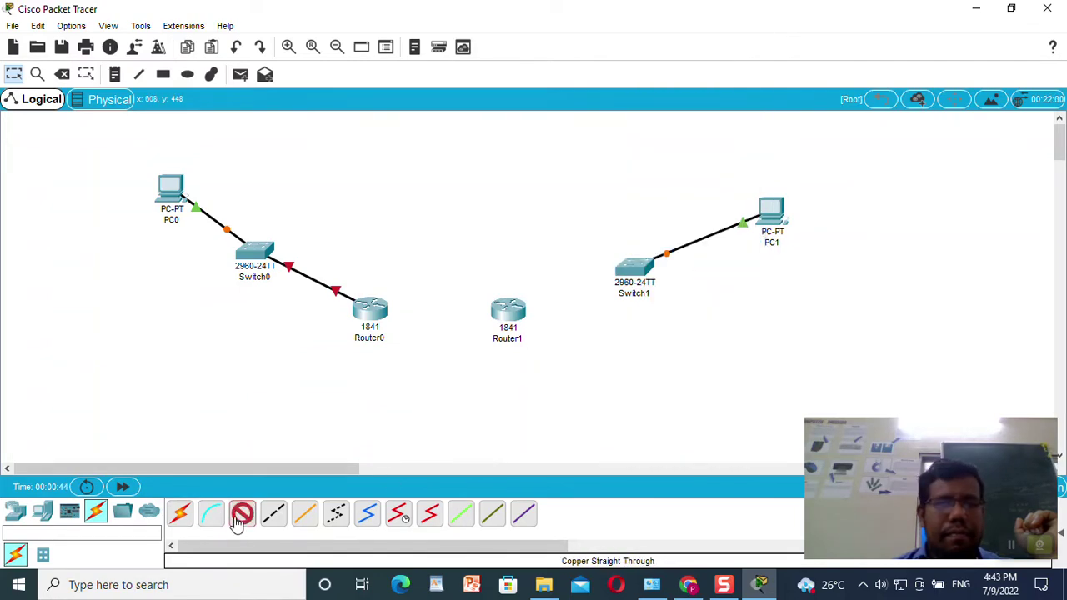
left_click(636, 278)
left_click(674, 39)
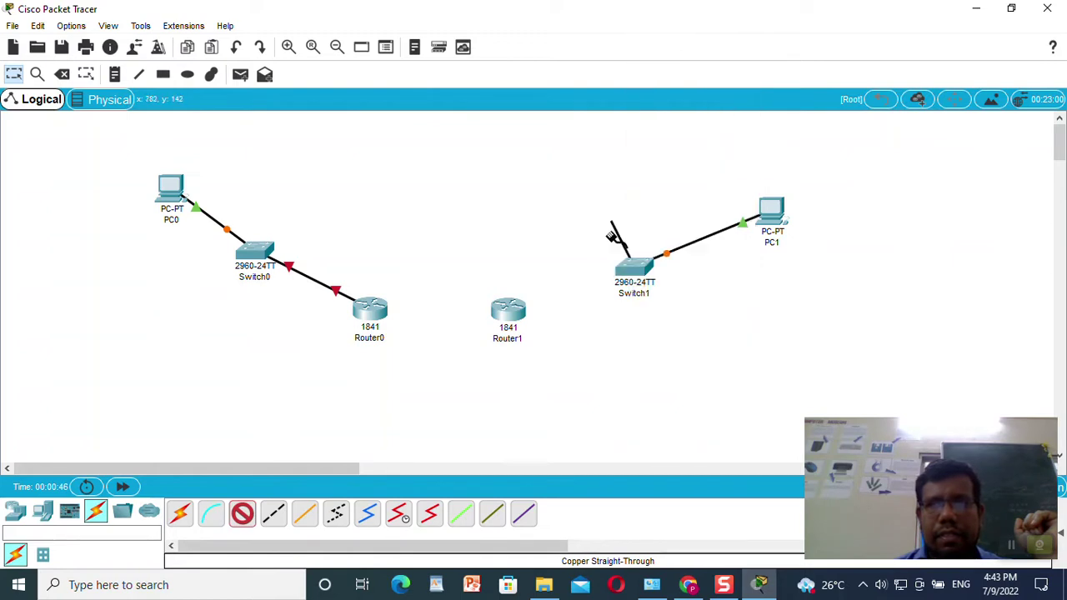
left_click(507, 317)
left_click(551, 357)
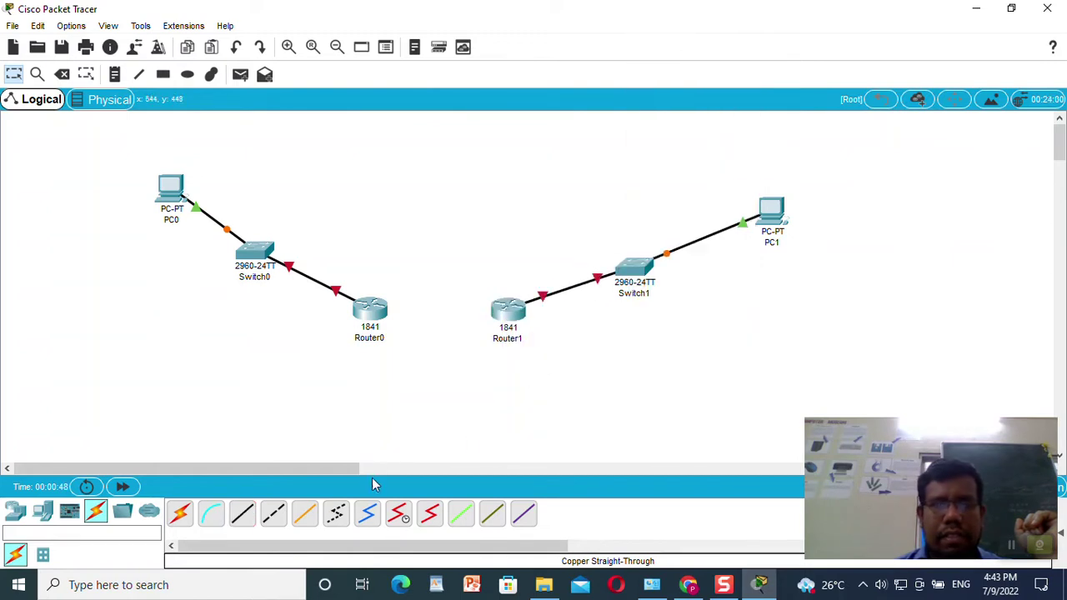
- Link Router0 Serial0/0/0 to Router1 Serial0/0/0 with a Serial DCE cable
left_click(241, 514)
left_click(243, 514)
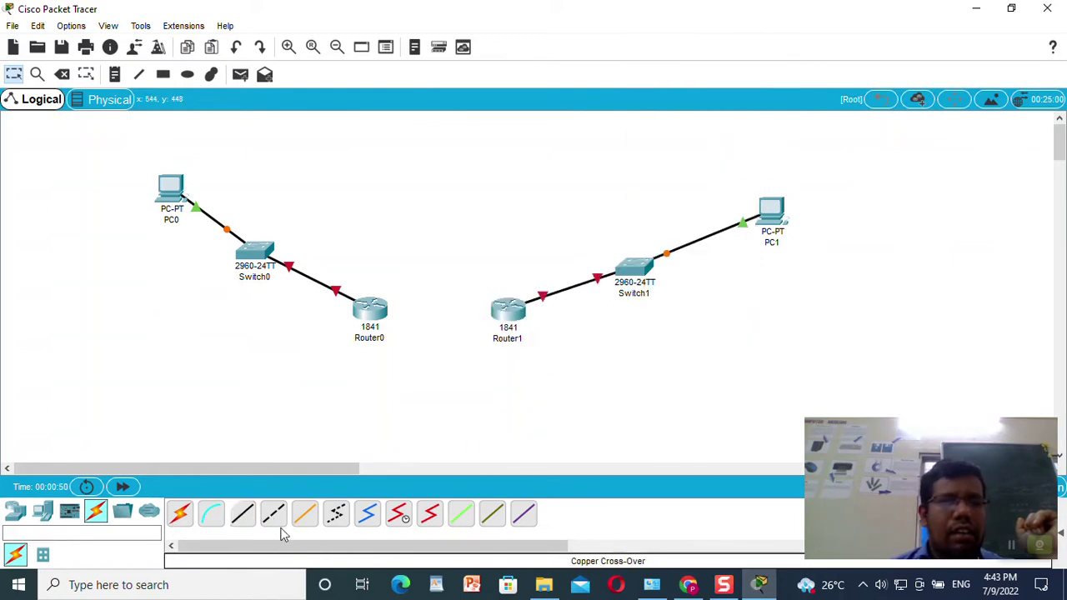
left_click(397, 514)
left_click(384, 311)
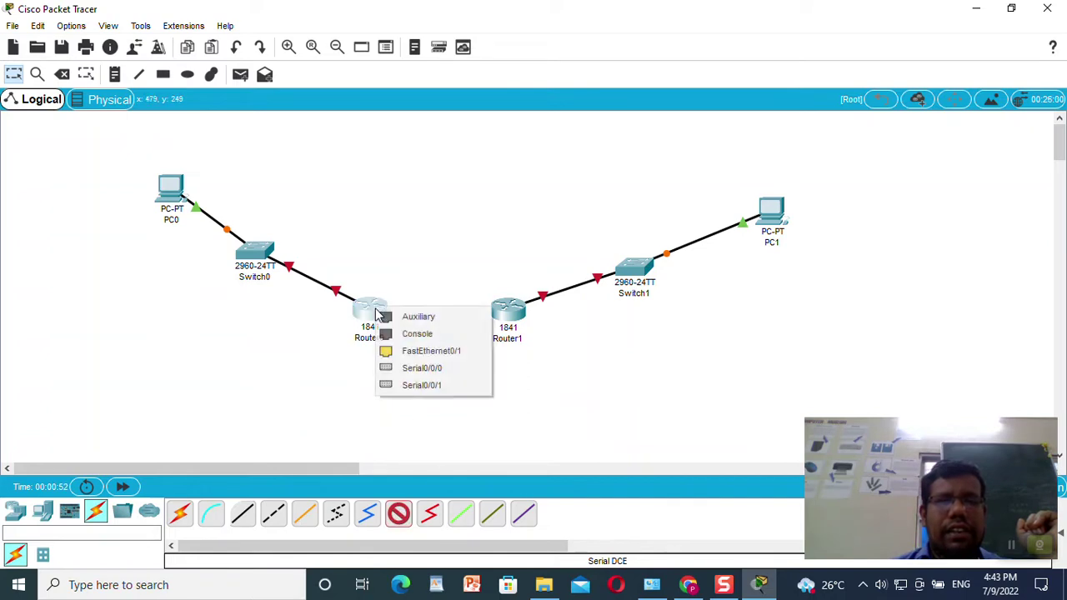
left_click(413, 368)
left_click(506, 313)
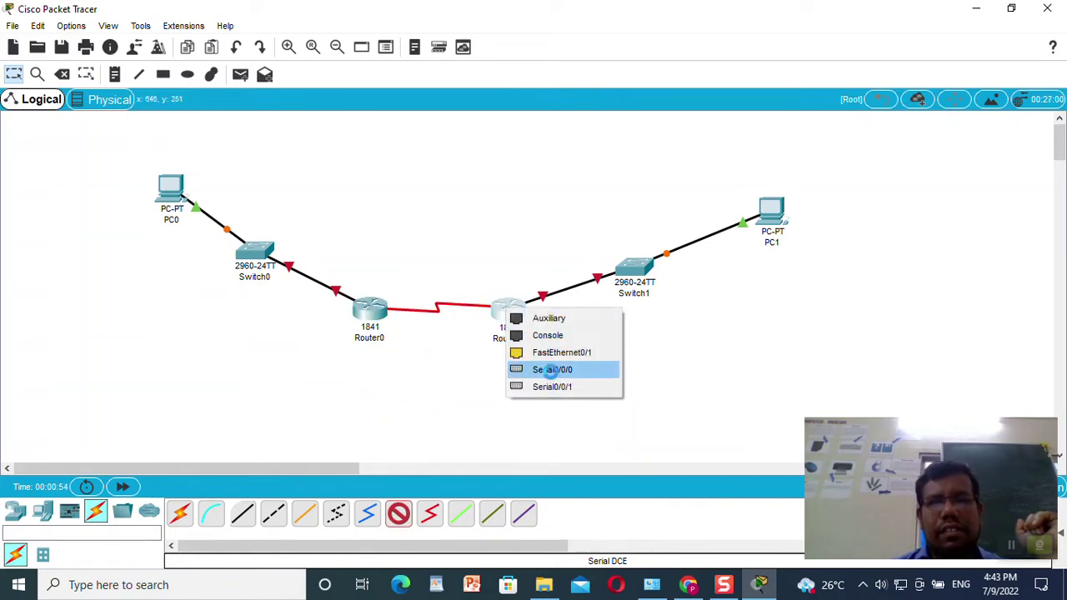
left_click(548, 369)
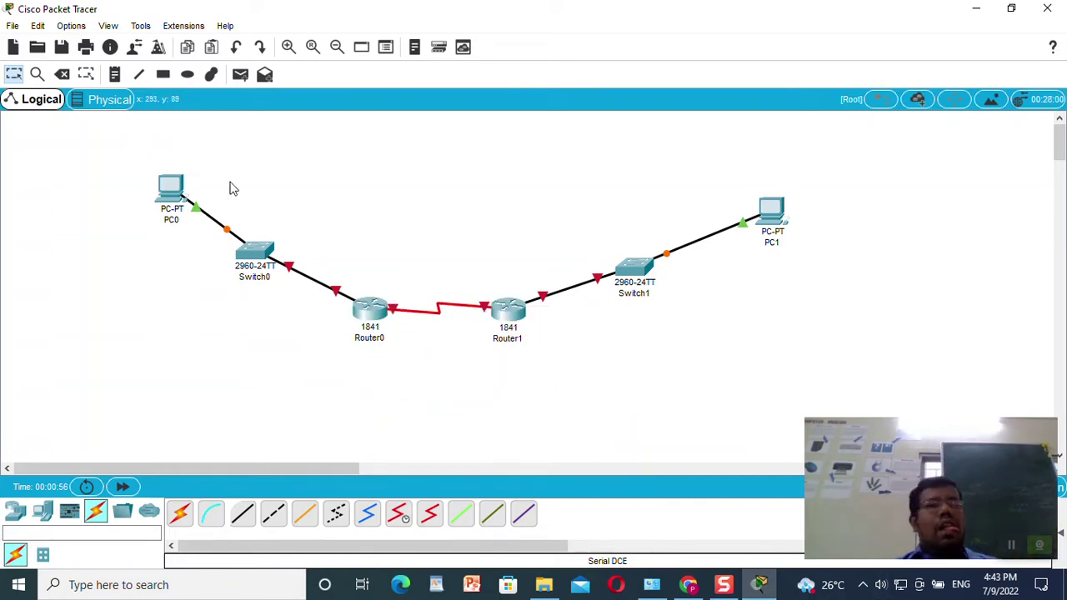
- Give PC0 static IP 192.168.1.2, default mask and gateway 192.168.1.1
left_click(171, 190)
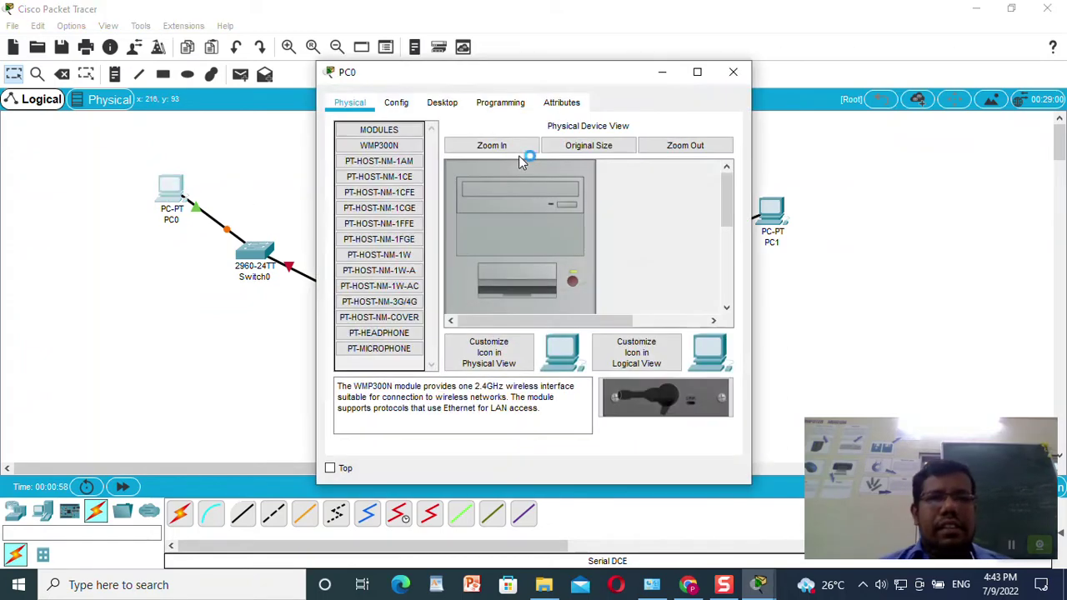
left_click(436, 104)
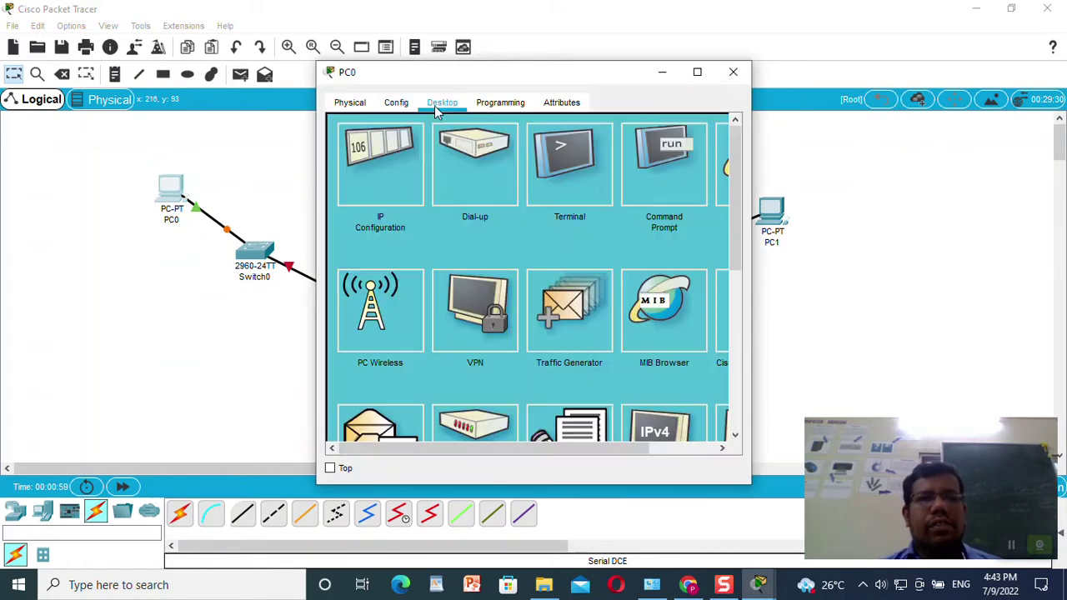
left_click(370, 171)
left_click(487, 212)
type("192.168.")
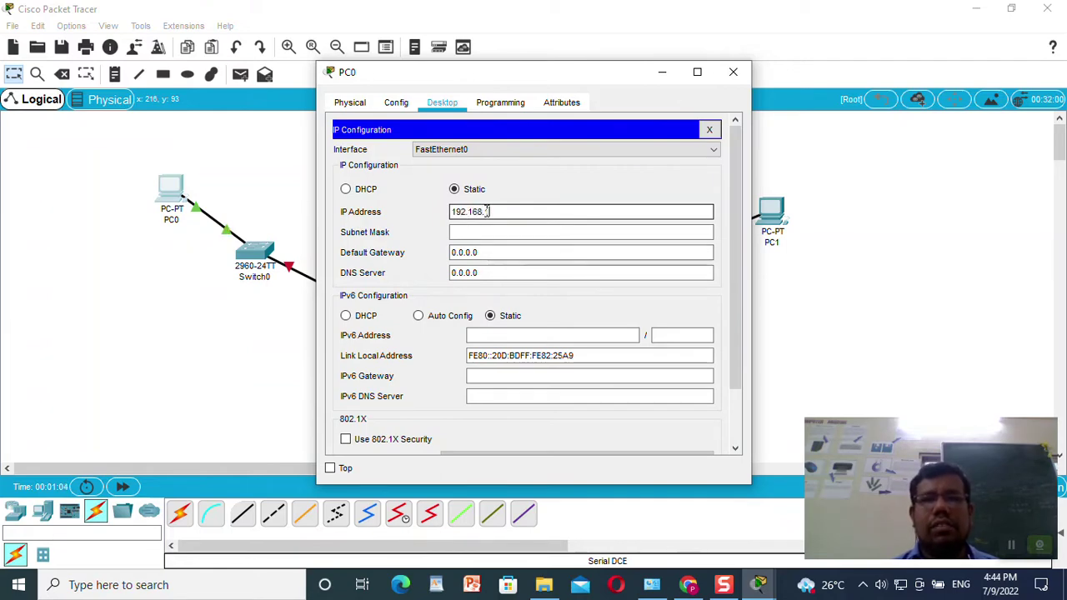
key("Tab")
key("Tab")
type("192")
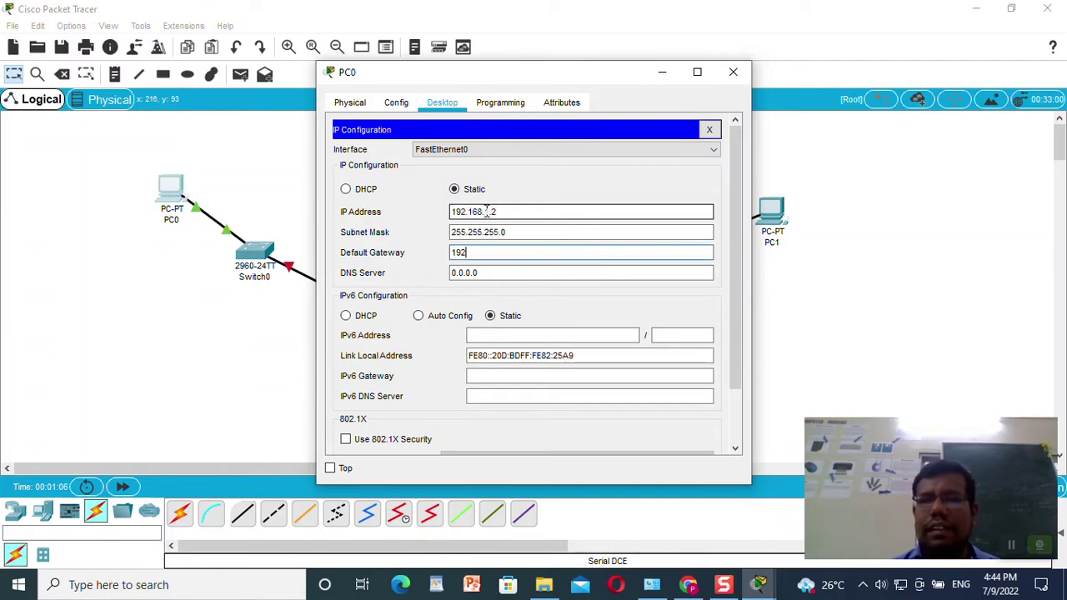
type(".168.1.1")
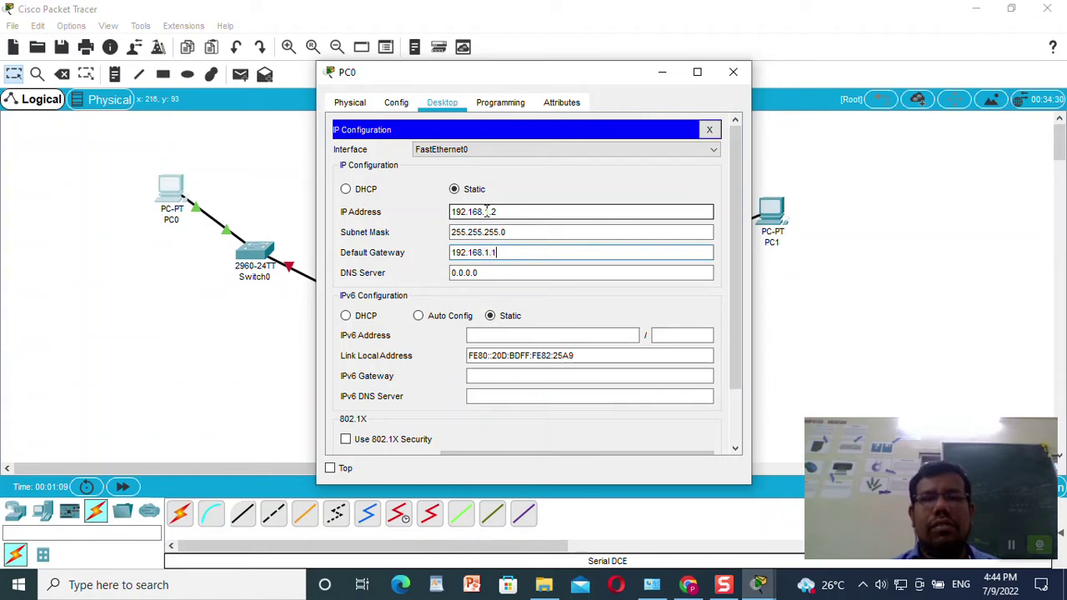
left_click(734, 72)
- Enter PC1's static IP configuration with gateway 192.168.2.1, correcting its 192.168.2.x address
left_click(767, 208)
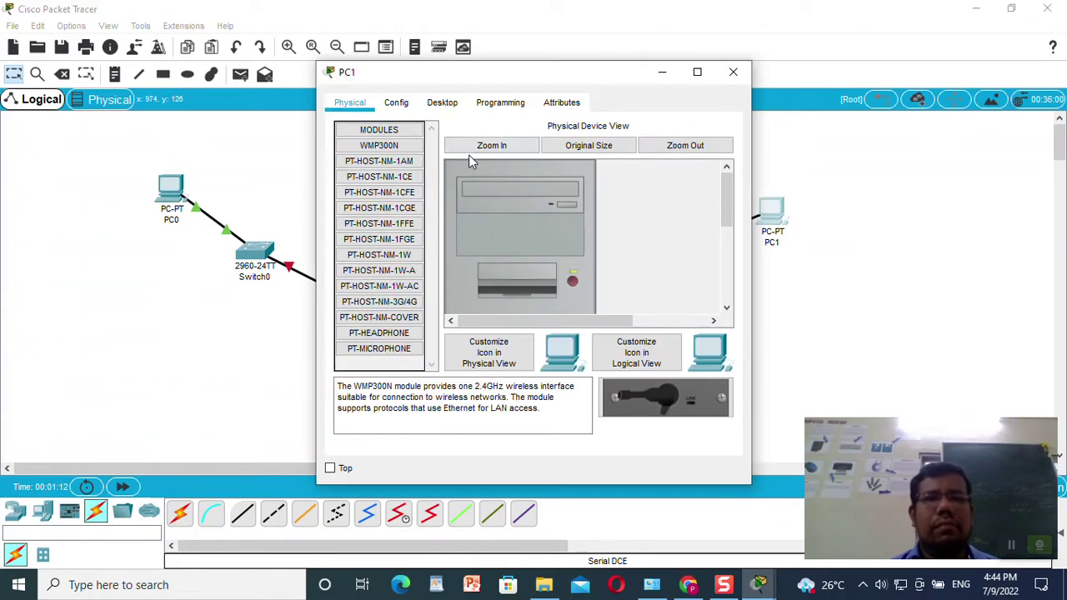
left_click(442, 102)
left_click(392, 173)
left_click(487, 213)
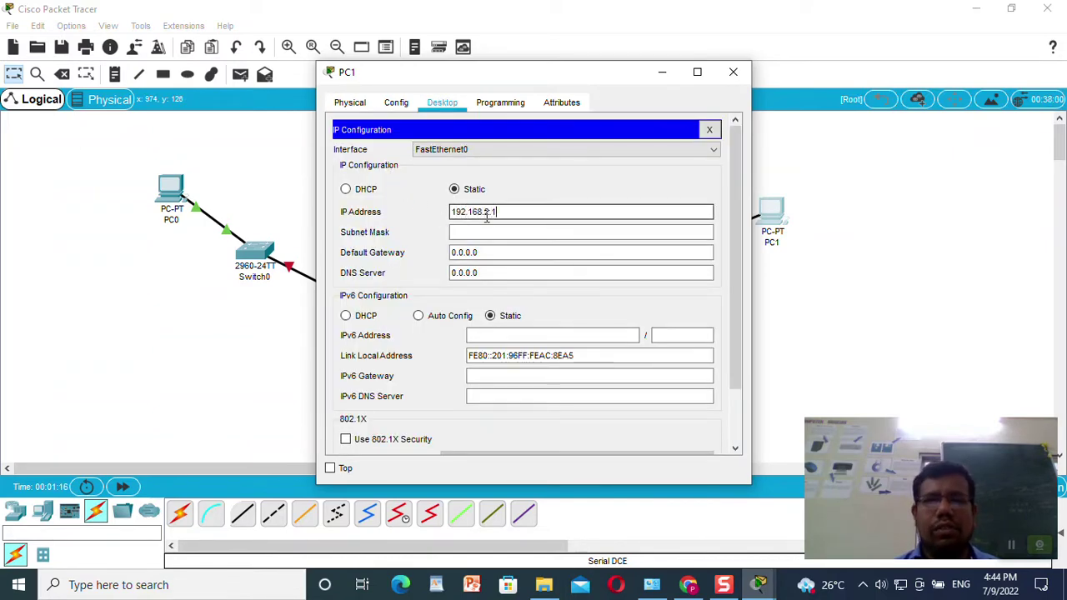
key("Tab")
key("Tab")
type("192.168.2.1")
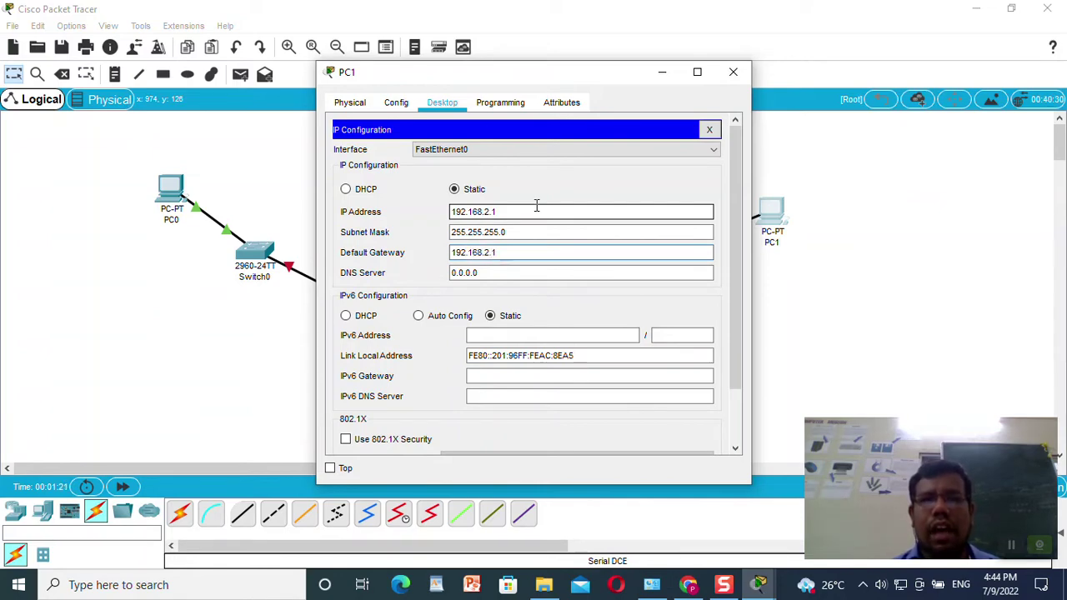
left_click(536, 208)
key("BackSpace")
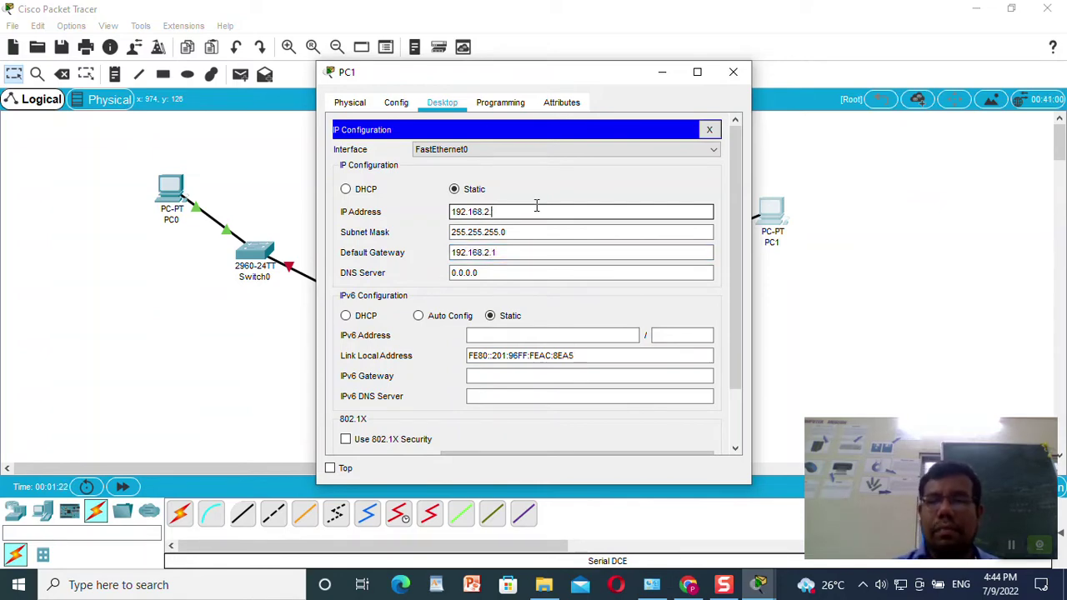
- Set Router0 FastEthernet0/0 to 192.168.1.1, mask 255.255.255.0, and turn the port on
left_click(733, 72)
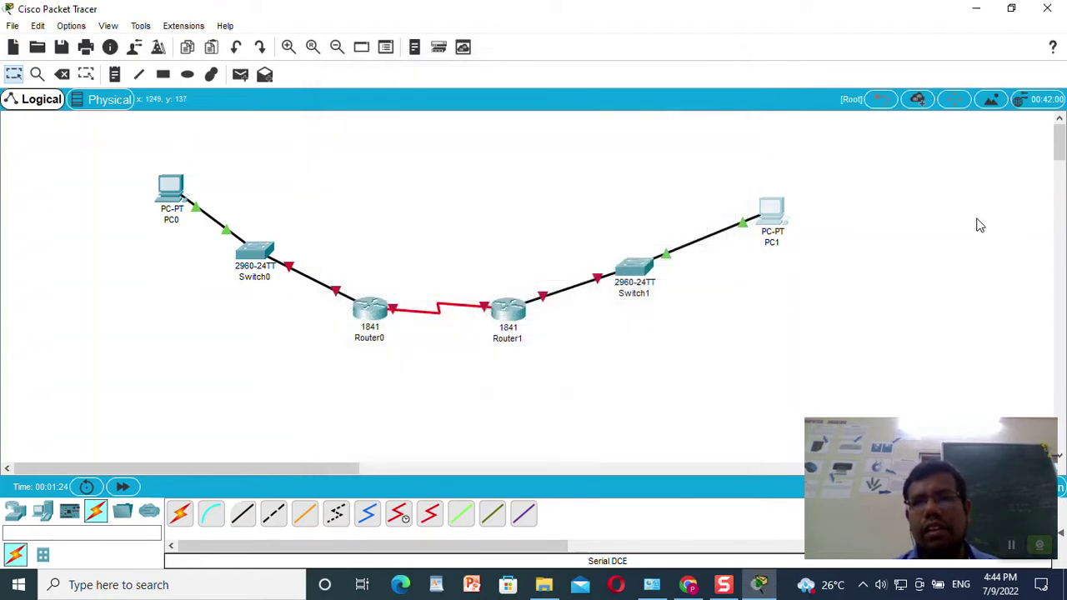
left_click(368, 308)
left_click(396, 102)
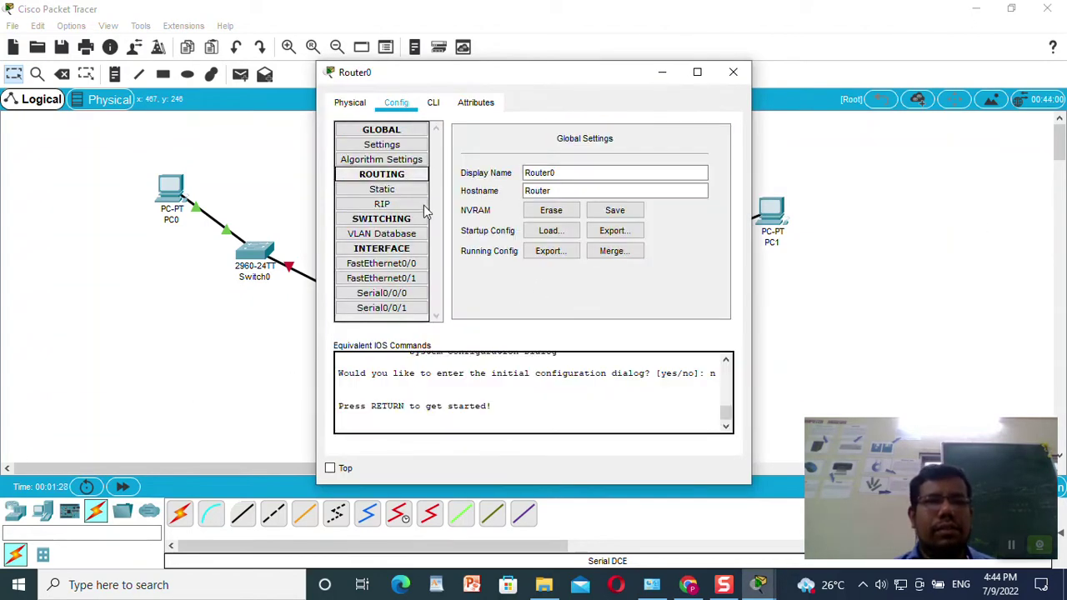
left_click(382, 263)
left_click(620, 225)
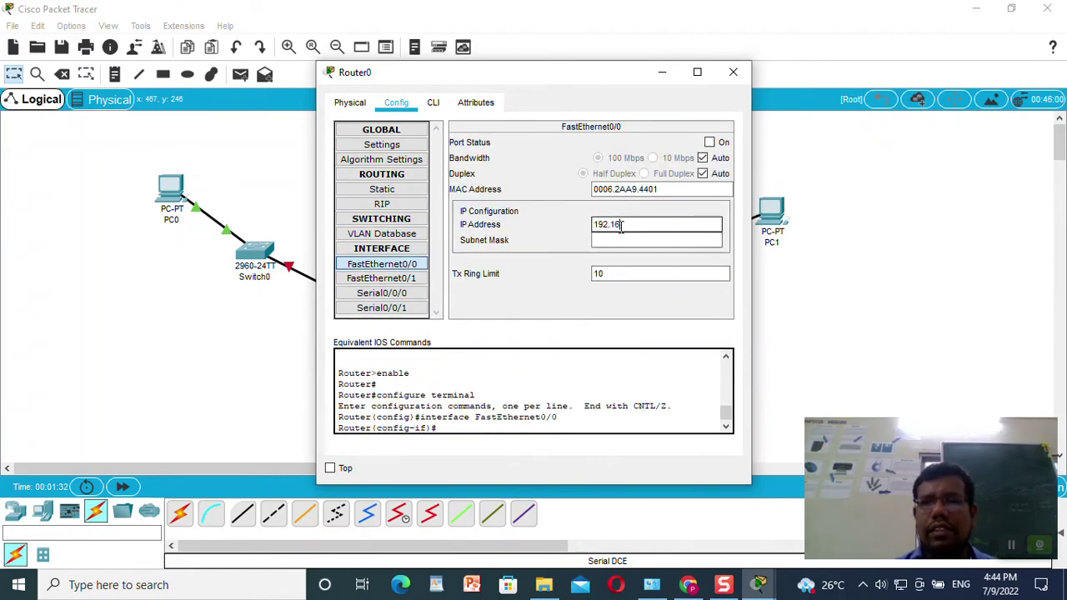
key("Tab")
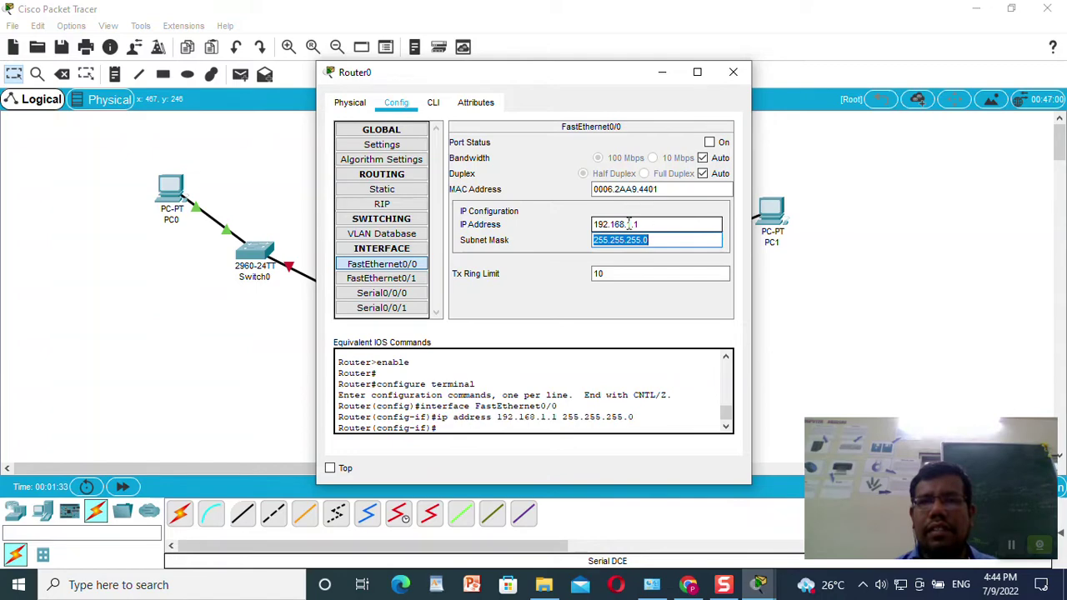
left_click(722, 143)
left_click(734, 72)
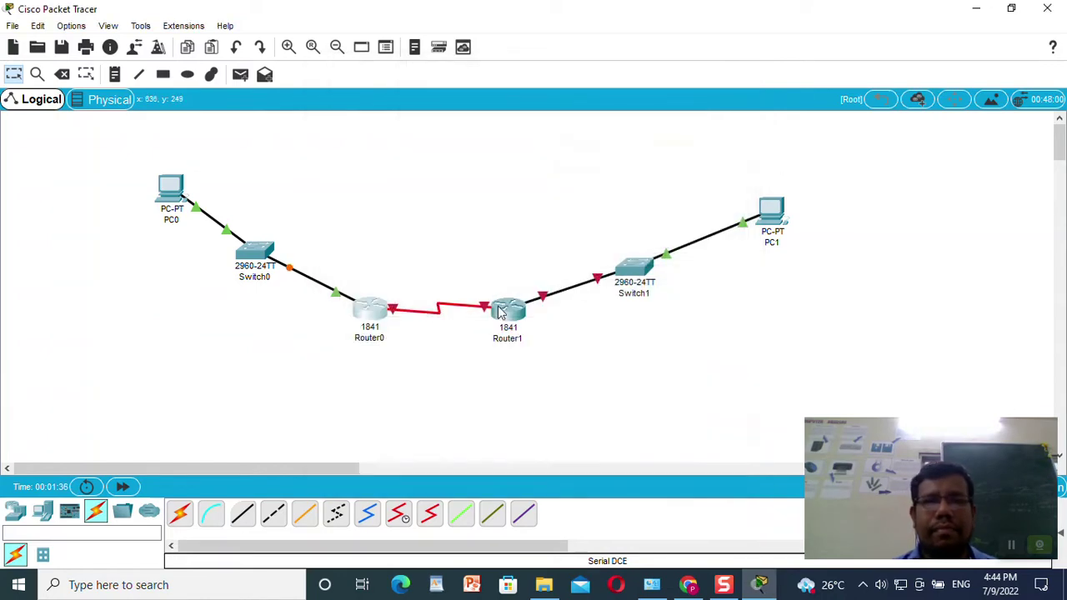
- Set Router1 FastEthernet0/0 to 192.168.2.1, mask 255.255.255.0, and turn the port on
left_click(506, 311)
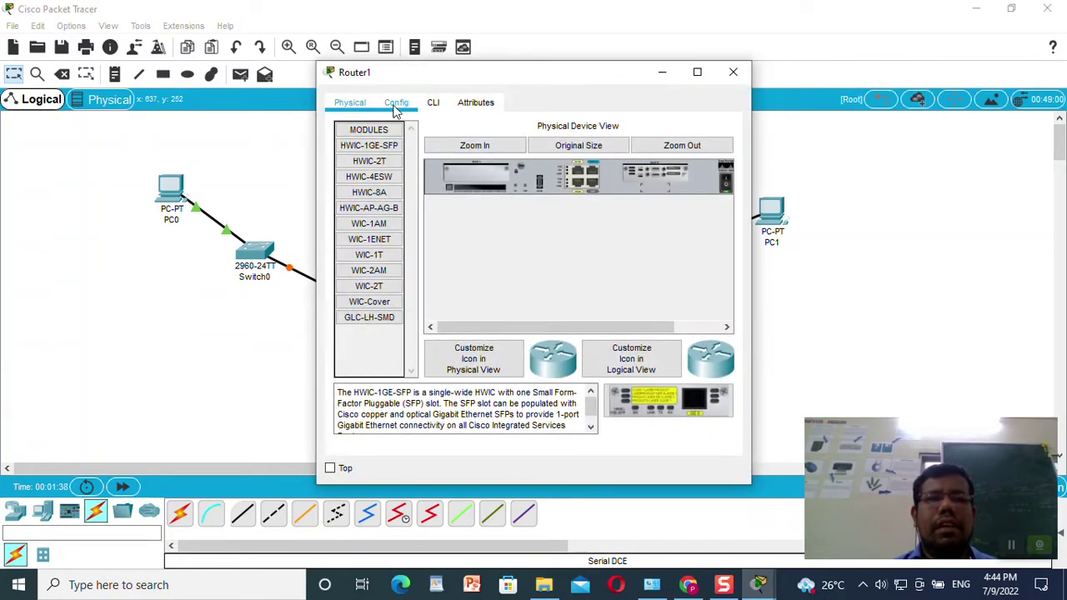
left_click(397, 102)
left_click(381, 263)
left_click(615, 223)
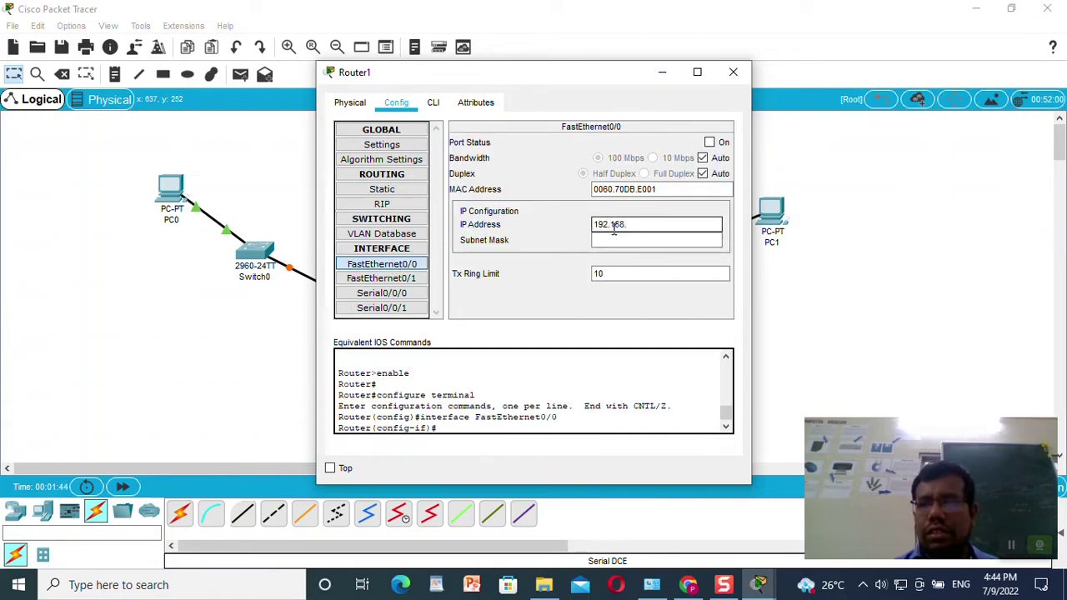
type("192.168.2.1")
left_click(618, 239)
left_click(709, 142)
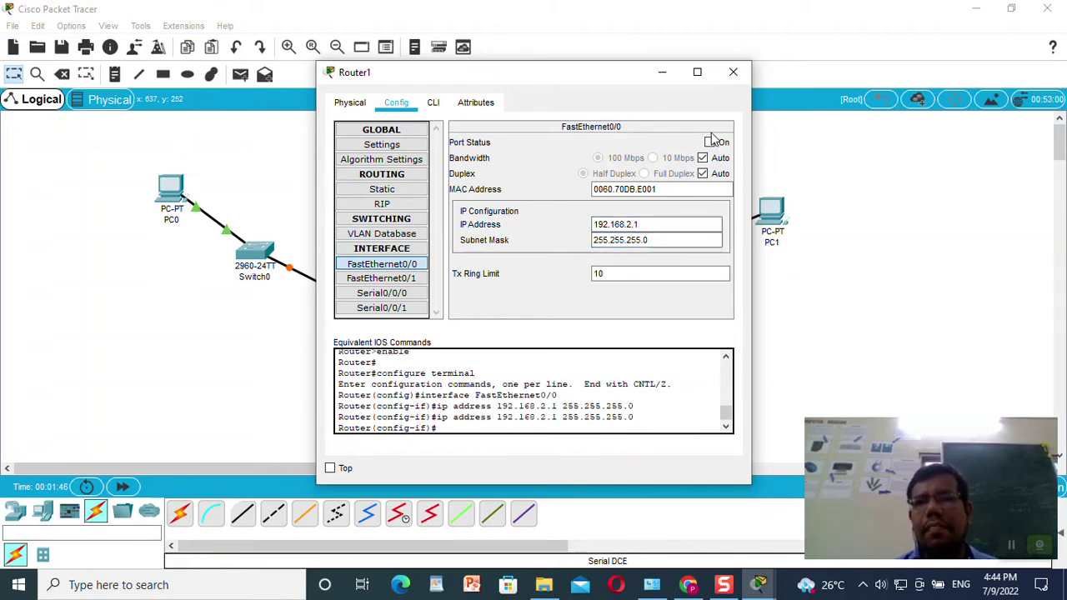
left_click(734, 72)
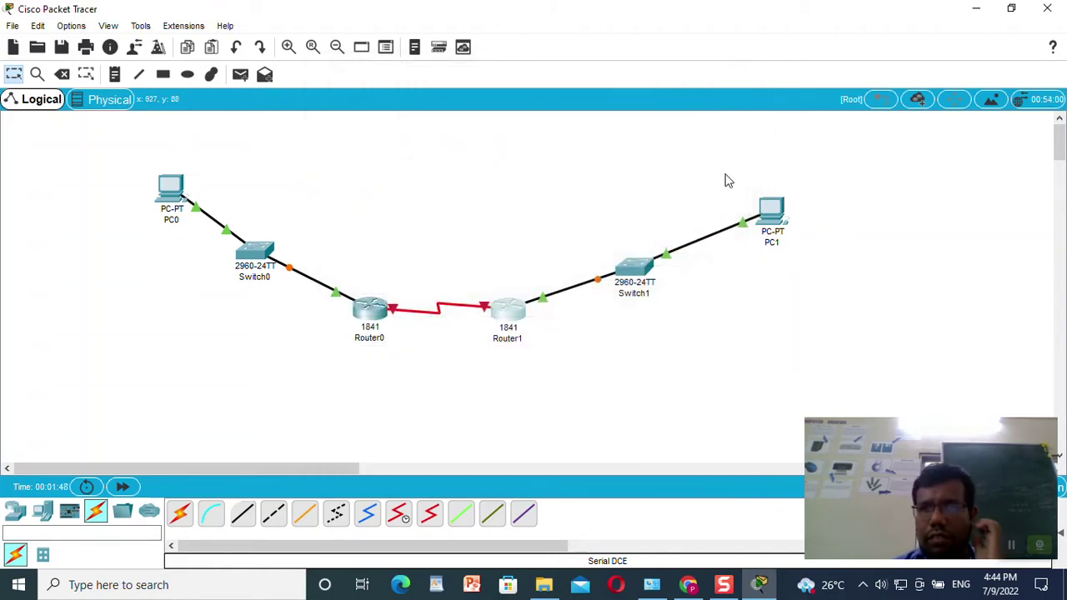
- Set Router0 Serial0/0/0 to 10.0.0.1, mask 255.0.0.0, clock rate 64000, port on
left_click(371, 316)
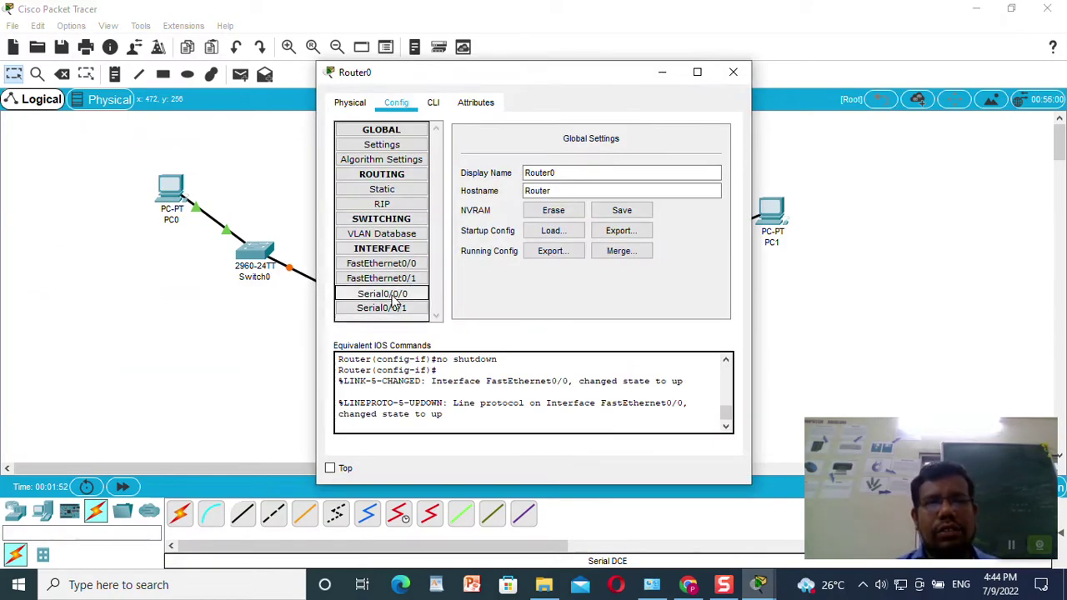
left_click(382, 293)
left_click(620, 208)
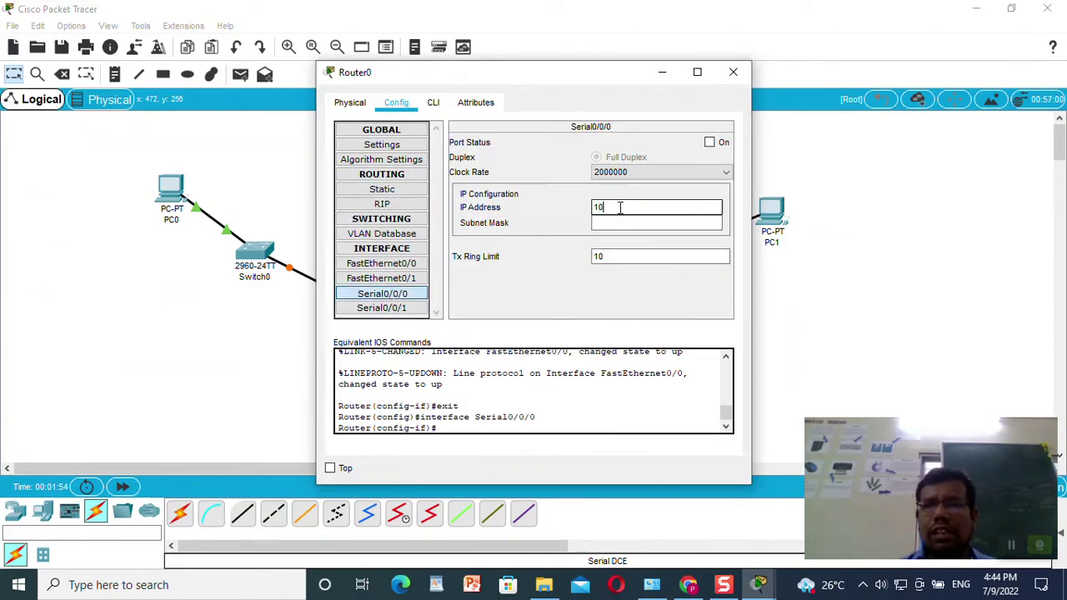
type("10.0.0.1")
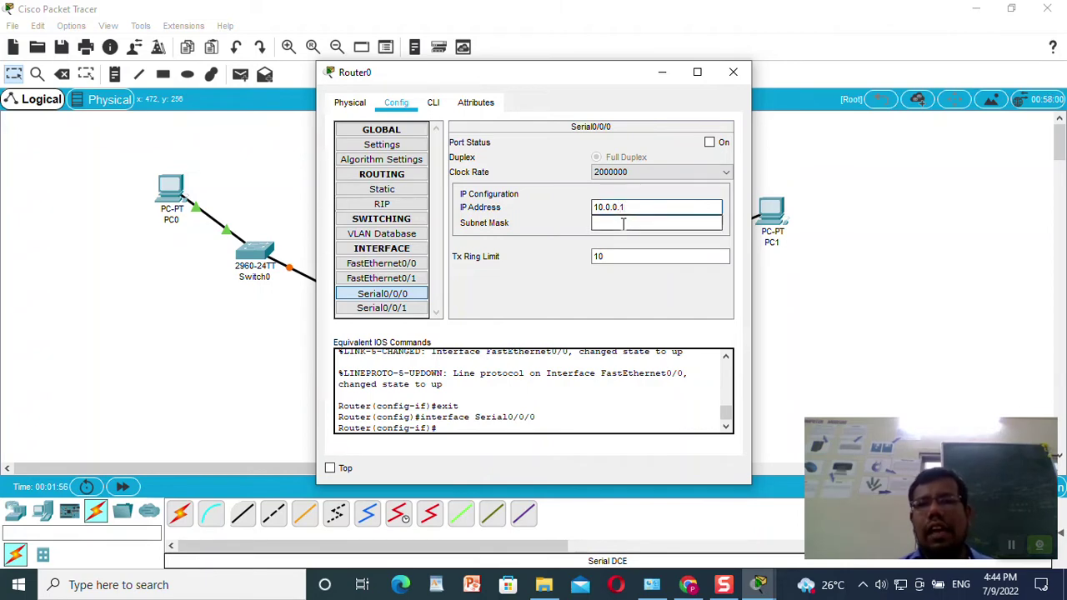
left_click(626, 222)
left_click(688, 173)
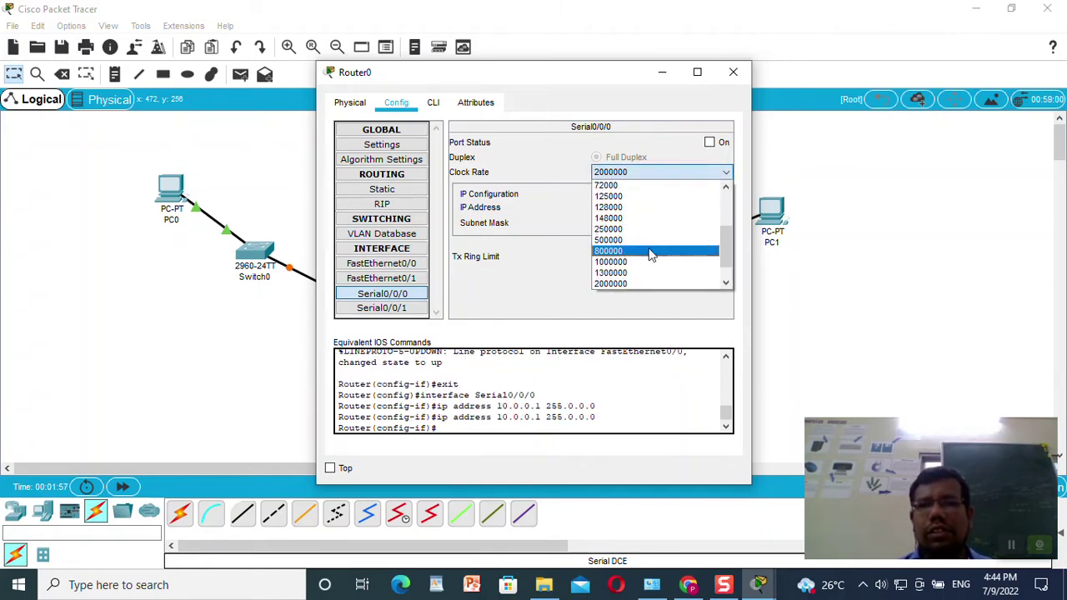
left_click(651, 215)
left_click(709, 142)
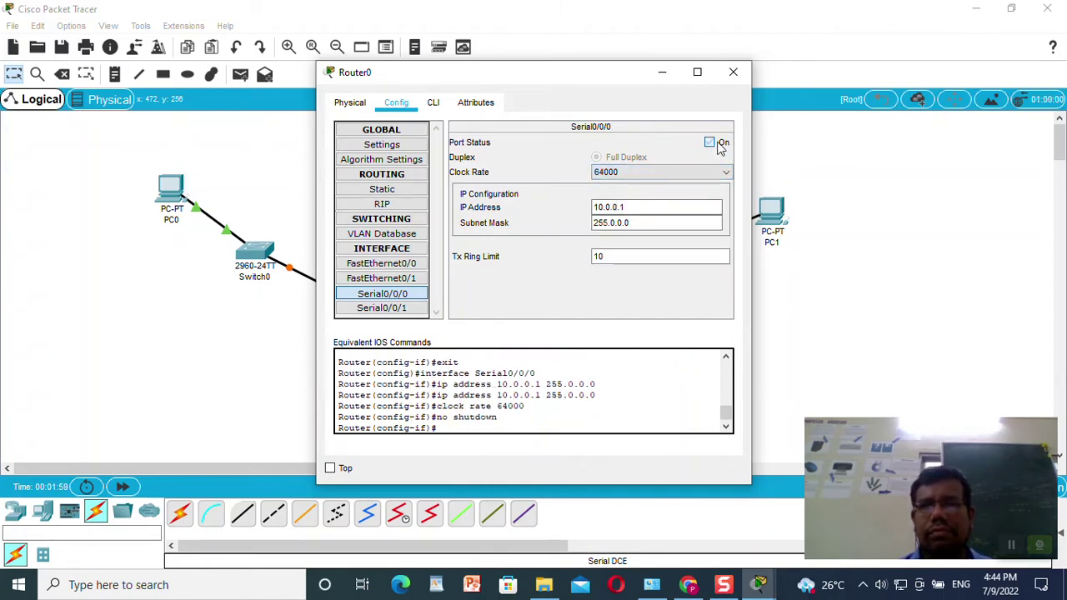
left_click(734, 73)
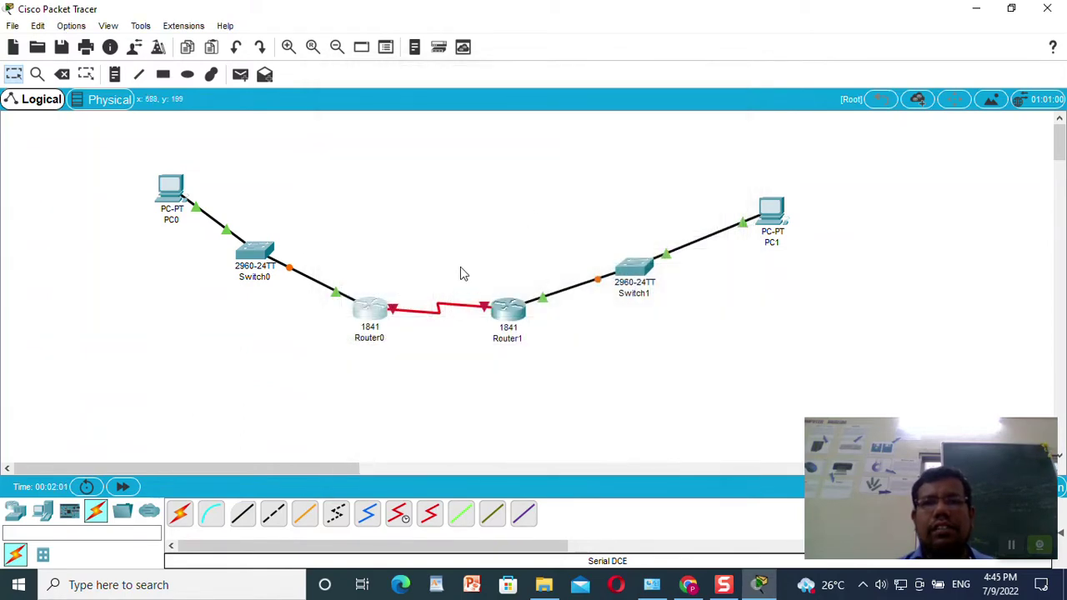
- Set Router1 Serial0/0/0 to 10.0.0.2, mask 255.0.0.0, clock rate 64000, port on
left_click(503, 319)
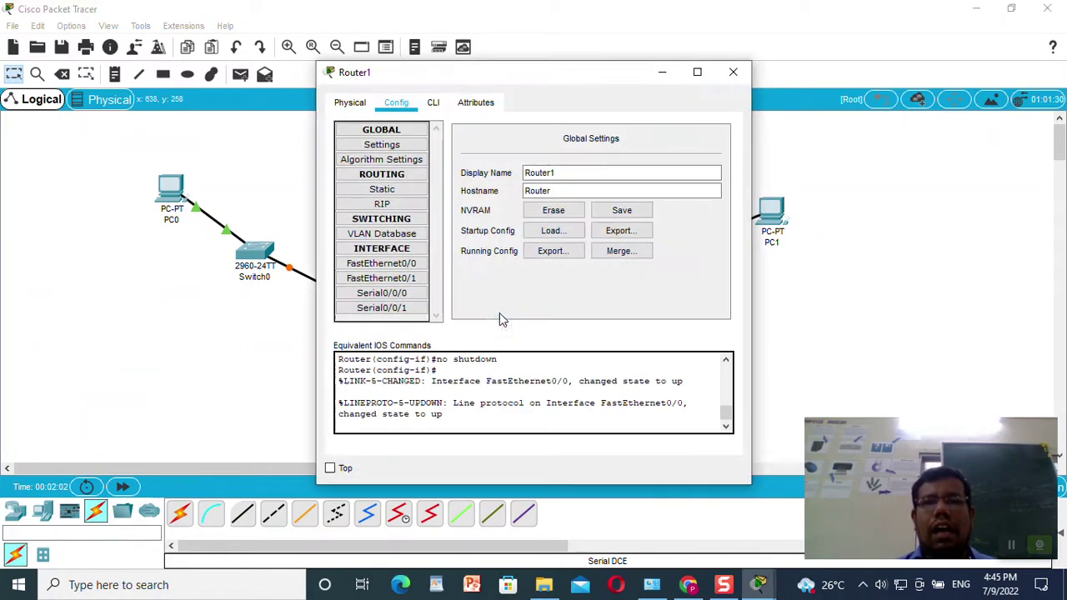
left_click(398, 295)
left_click(658, 212)
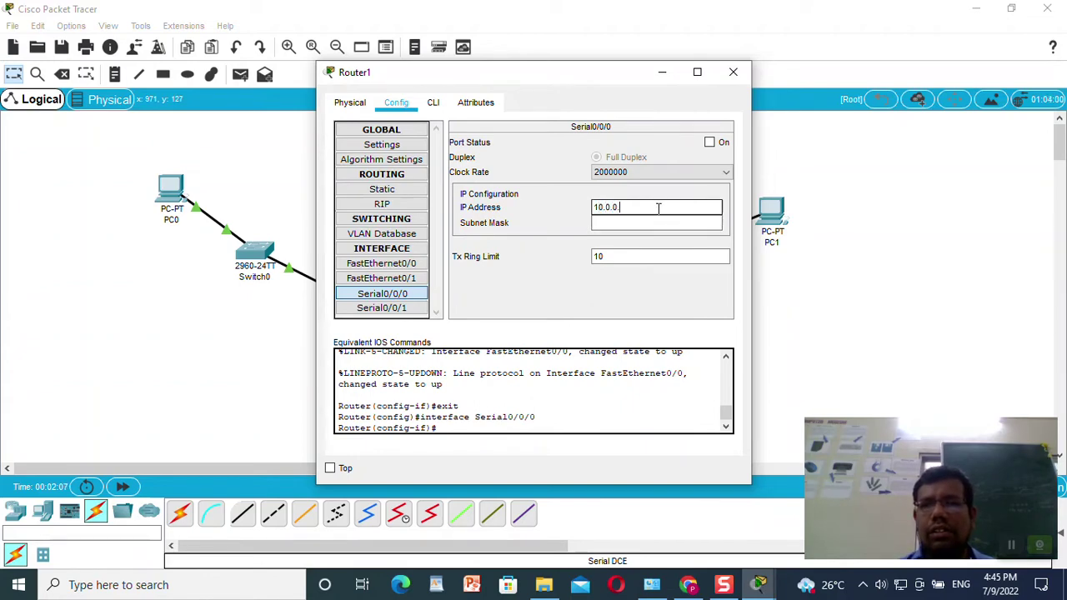
type("10.0.0.2")
left_click(597, 223)
left_click(643, 172)
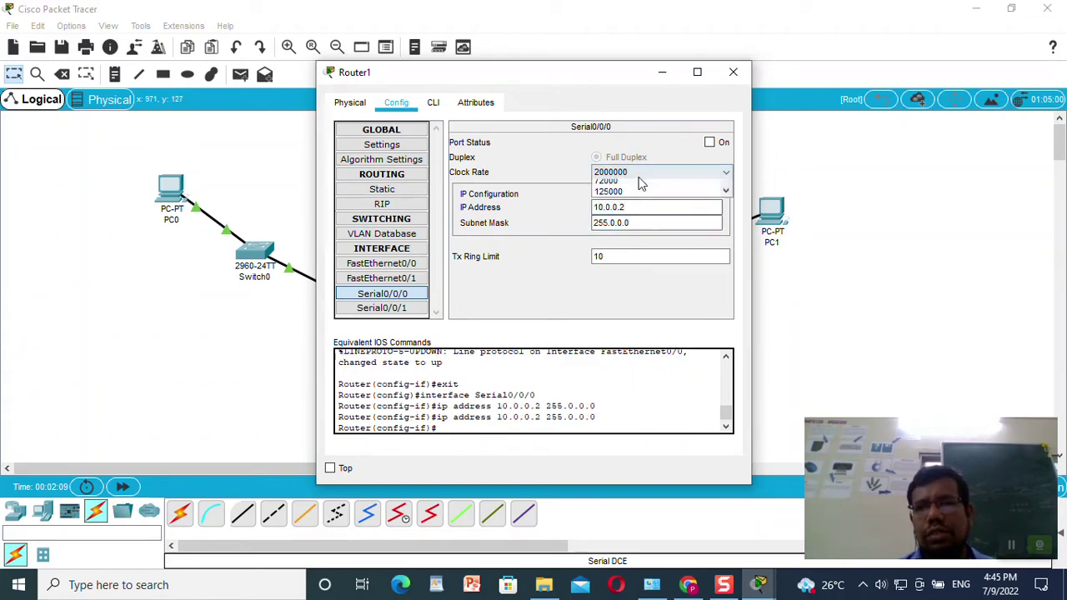
scroll(636, 205, "up", 1)
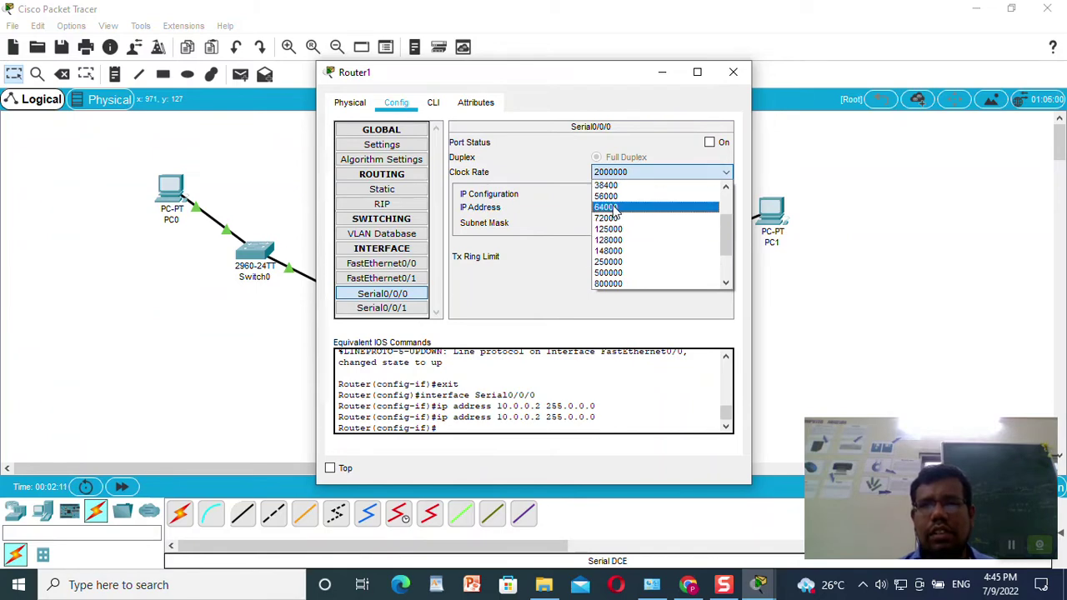
left_click(636, 207)
left_click(724, 144)
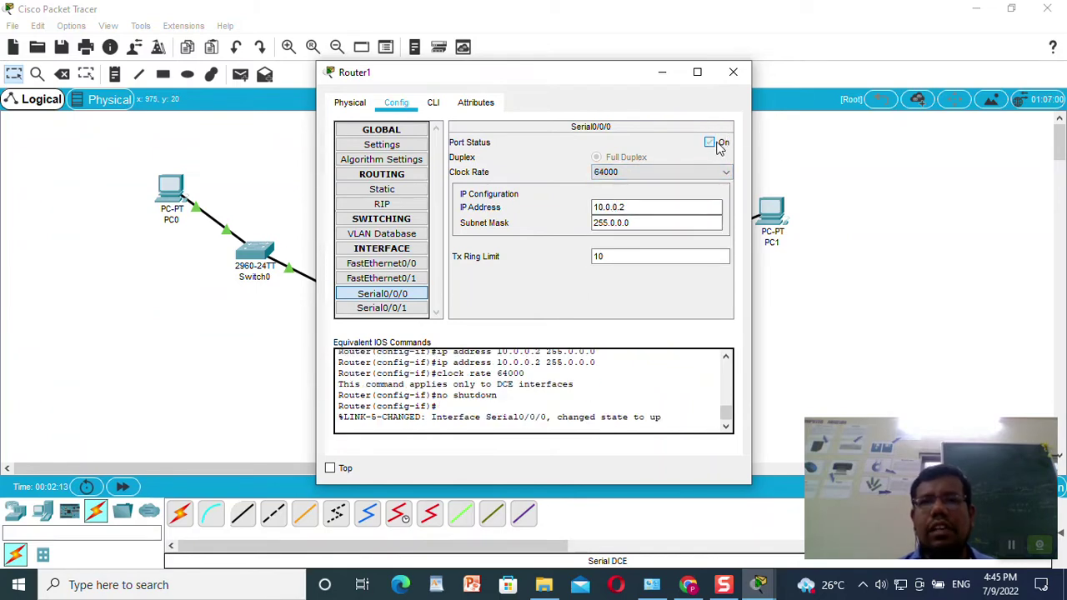
left_click(733, 71)
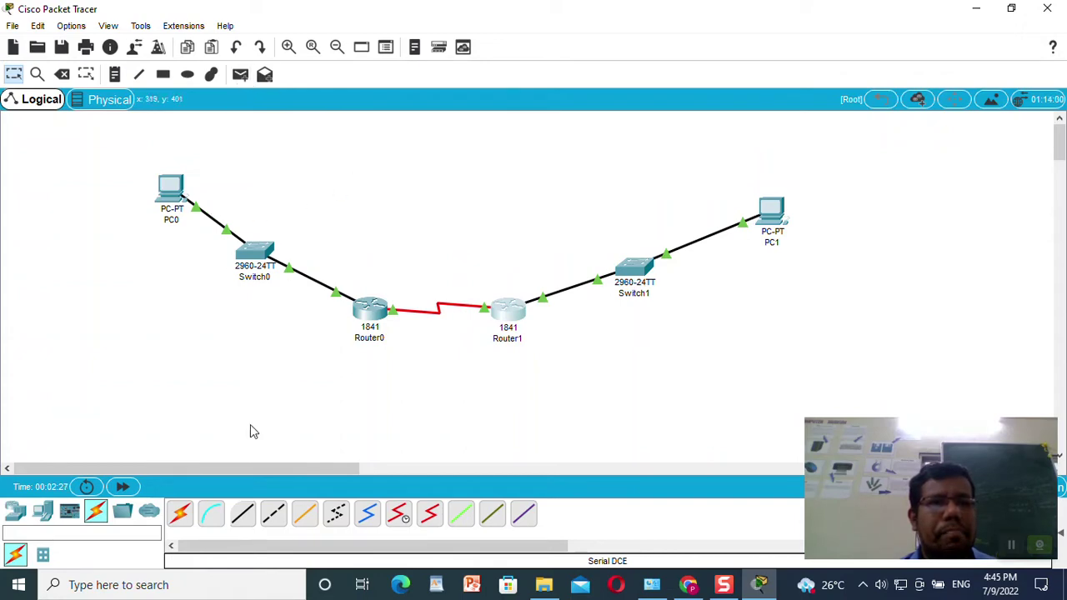
- Switch Router0 to RIP version 2 and advertise 10.0.0.0 and 192.168.1.0
left_click(389, 324)
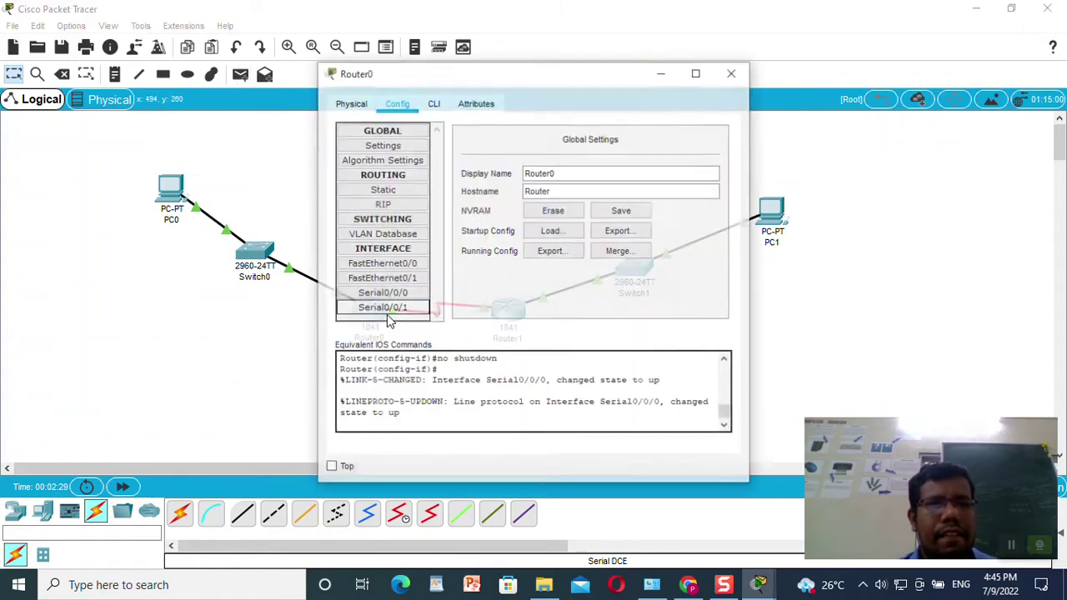
left_click(381, 205)
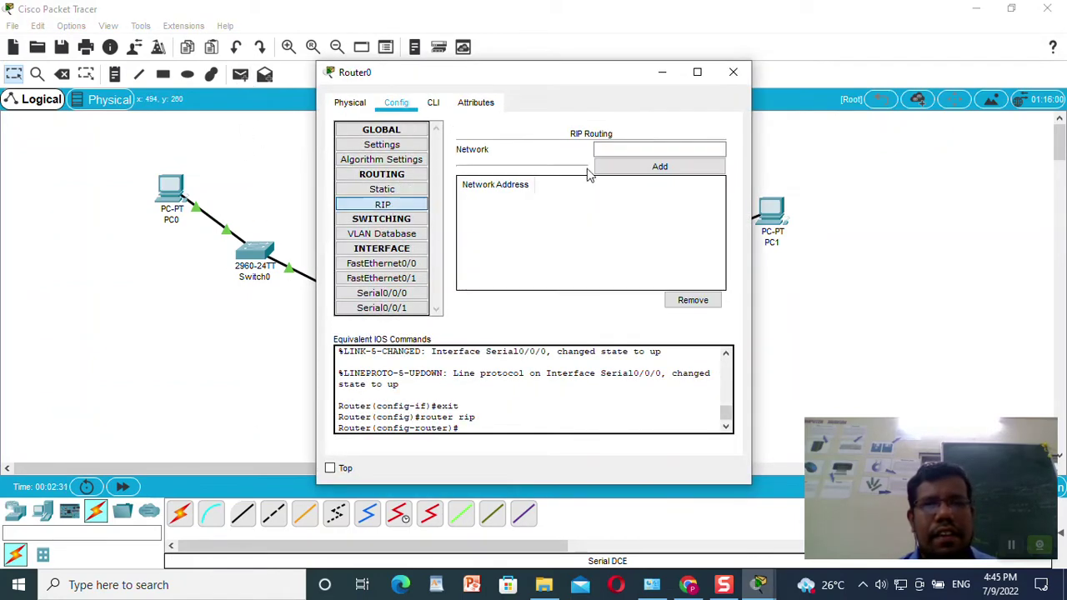
left_click(433, 102)
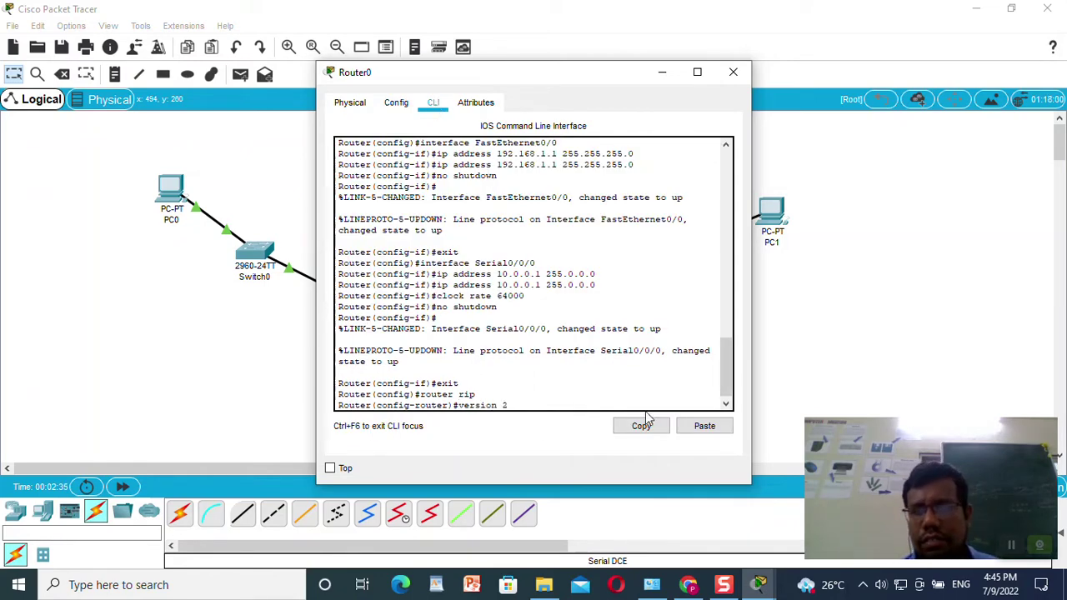
key("Return")
left_click(396, 103)
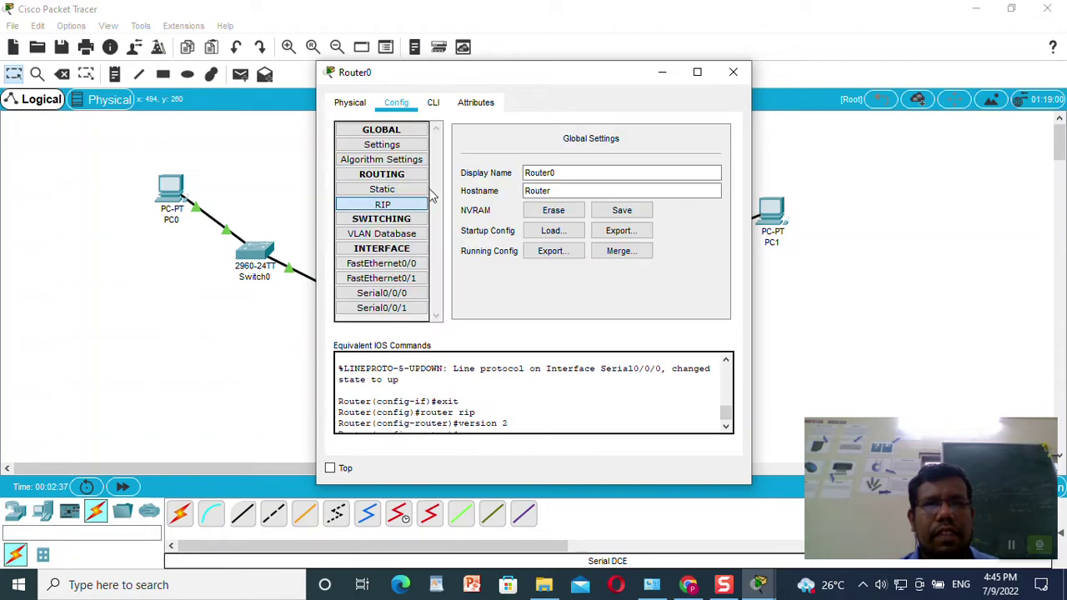
left_click(392, 204)
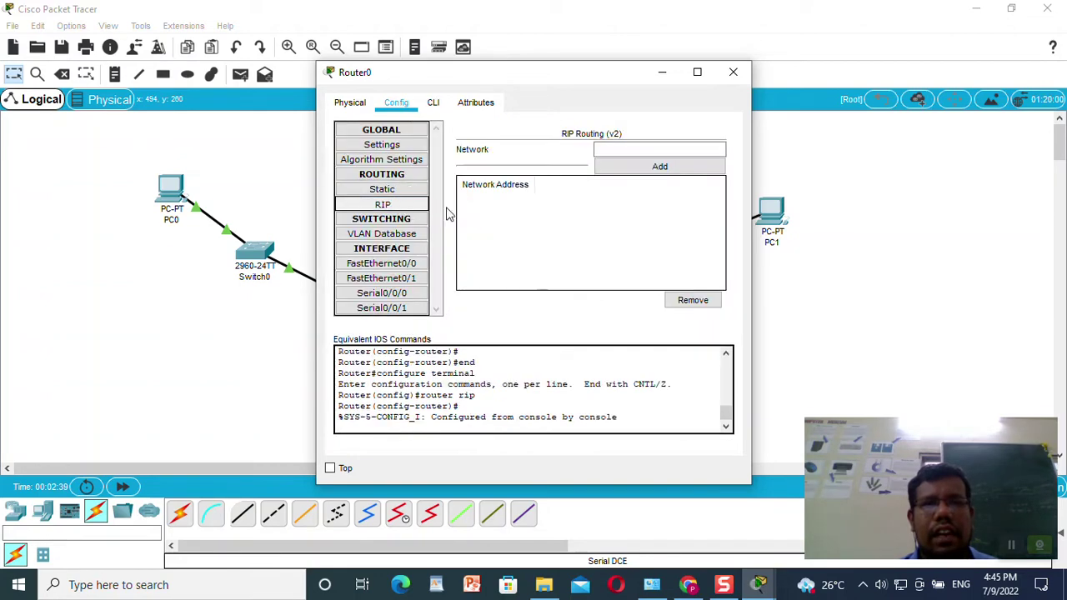
left_click(621, 148)
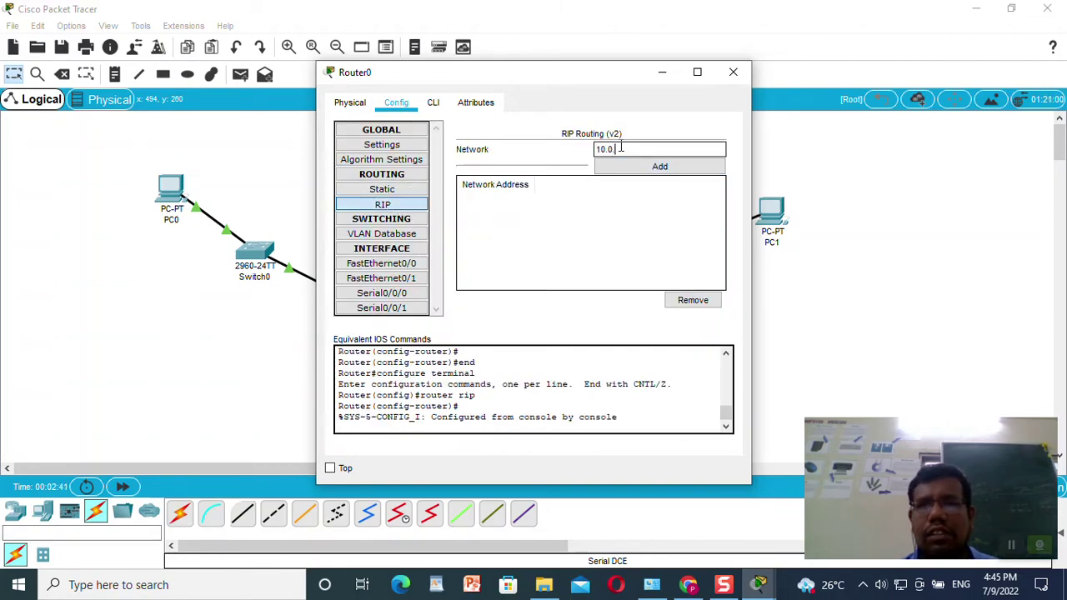
left_click(655, 167)
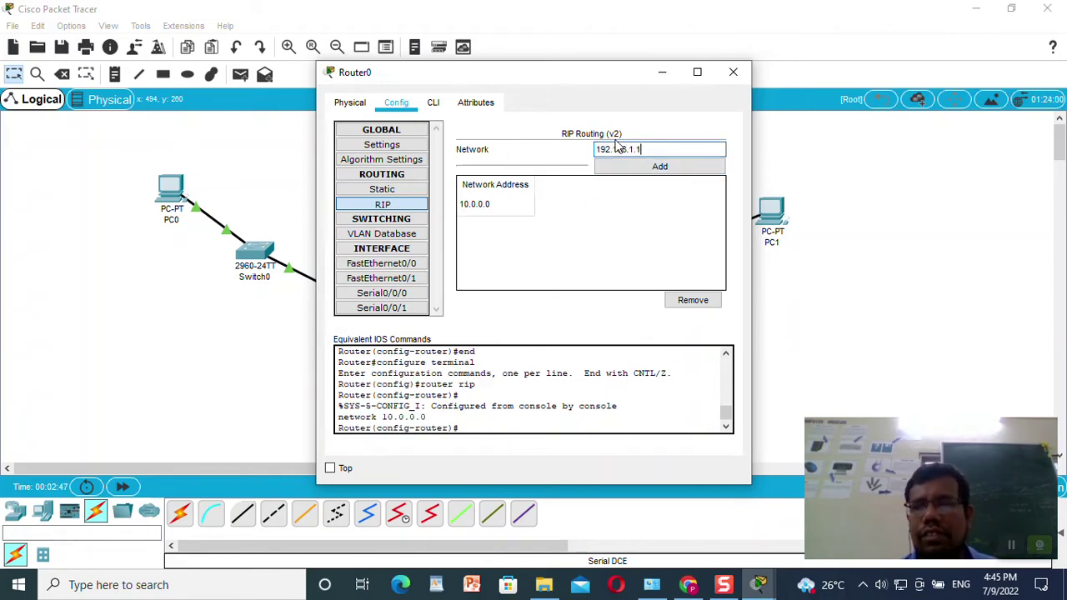
left_click(694, 169)
left_click(733, 73)
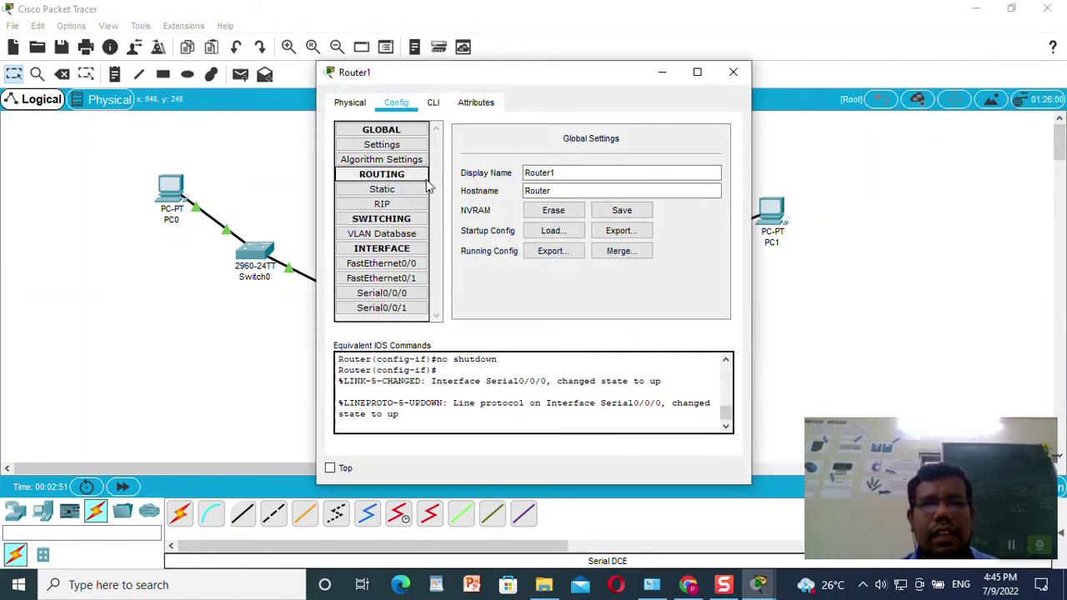
- Run 'version 2' on Router1 and advertise 10.0.0.0 and 192.168.2.0 in RIP
left_click(381, 204)
left_click(435, 102)
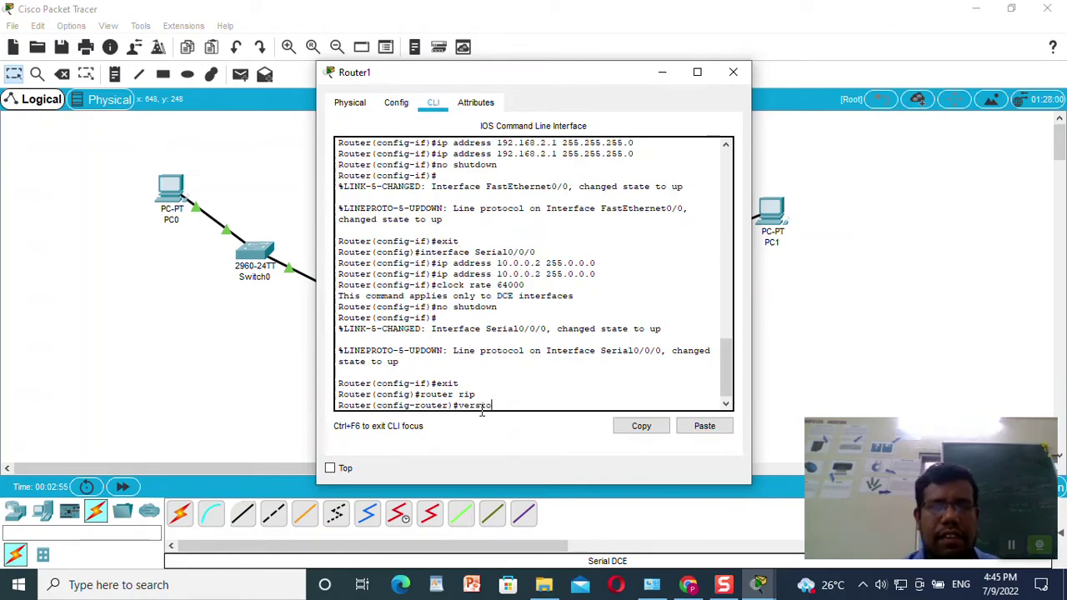
type("version 2")
key("Return")
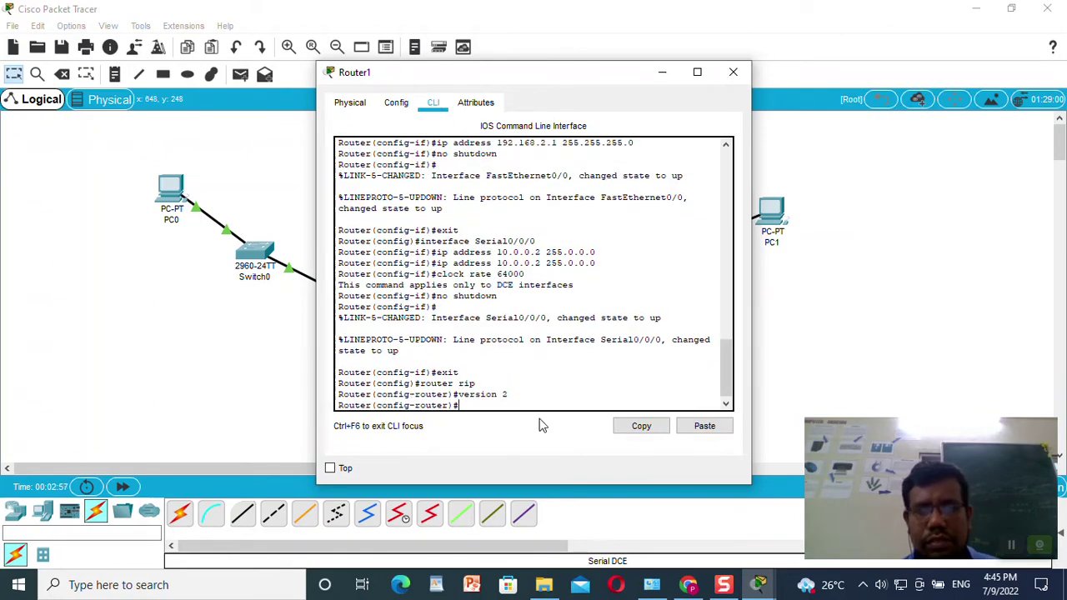
left_click(397, 102)
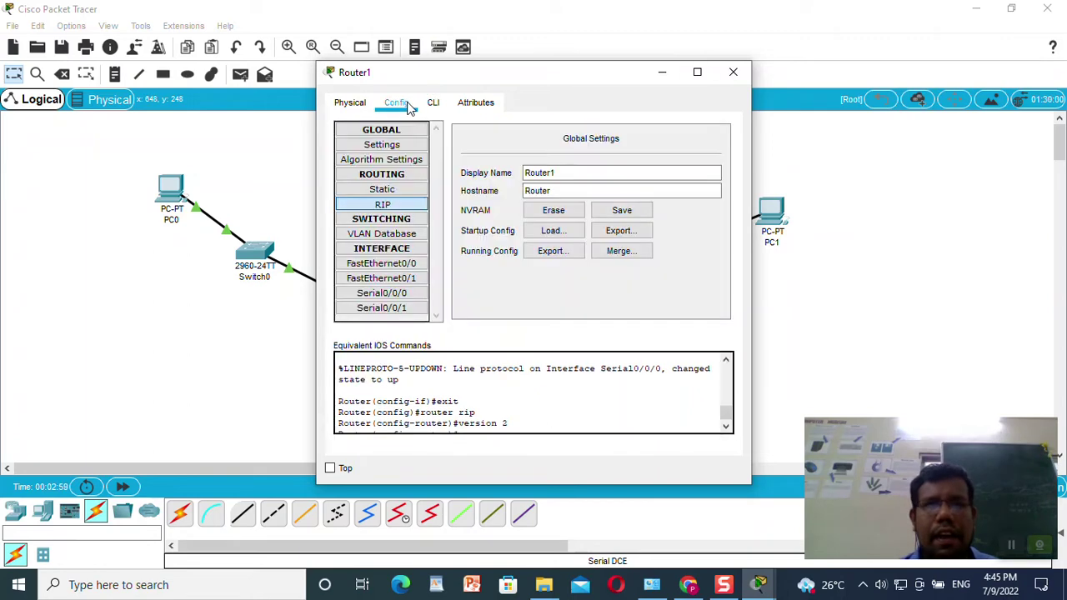
left_click(383, 205)
left_click(644, 149)
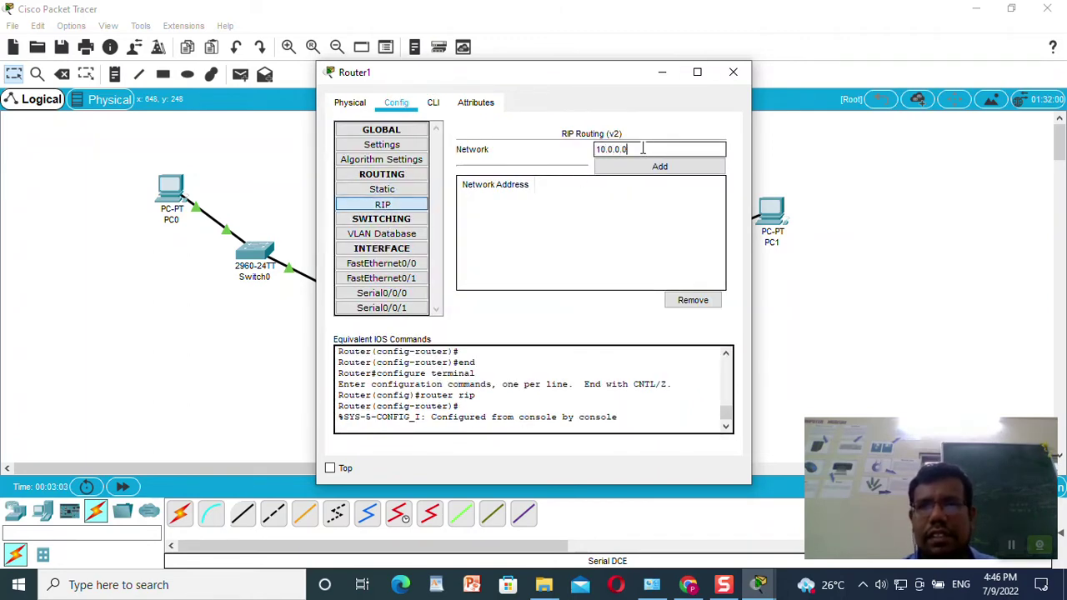
left_click(642, 167)
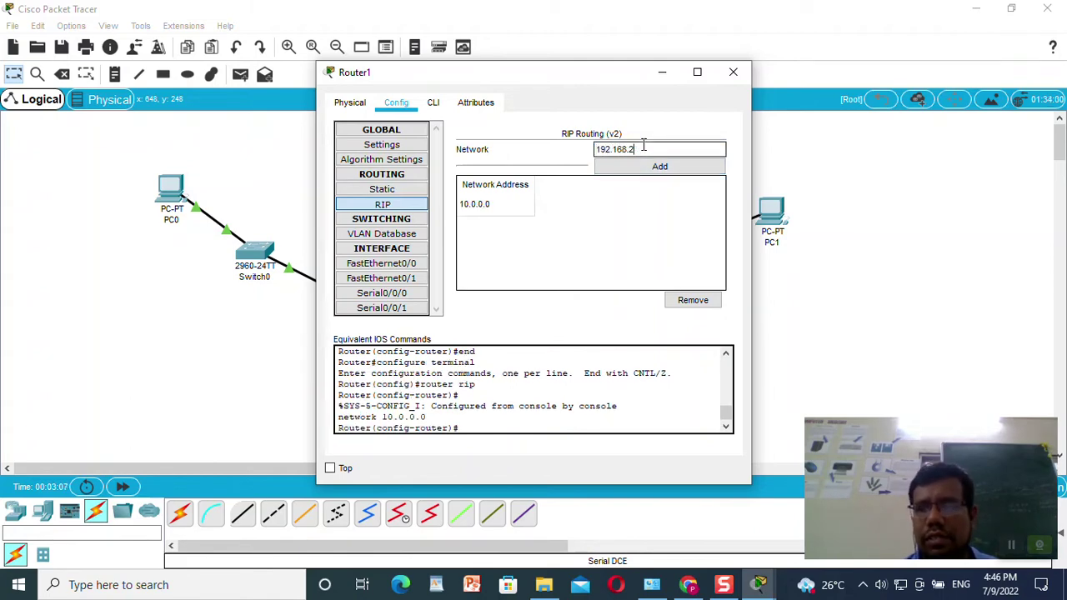
left_click(644, 166)
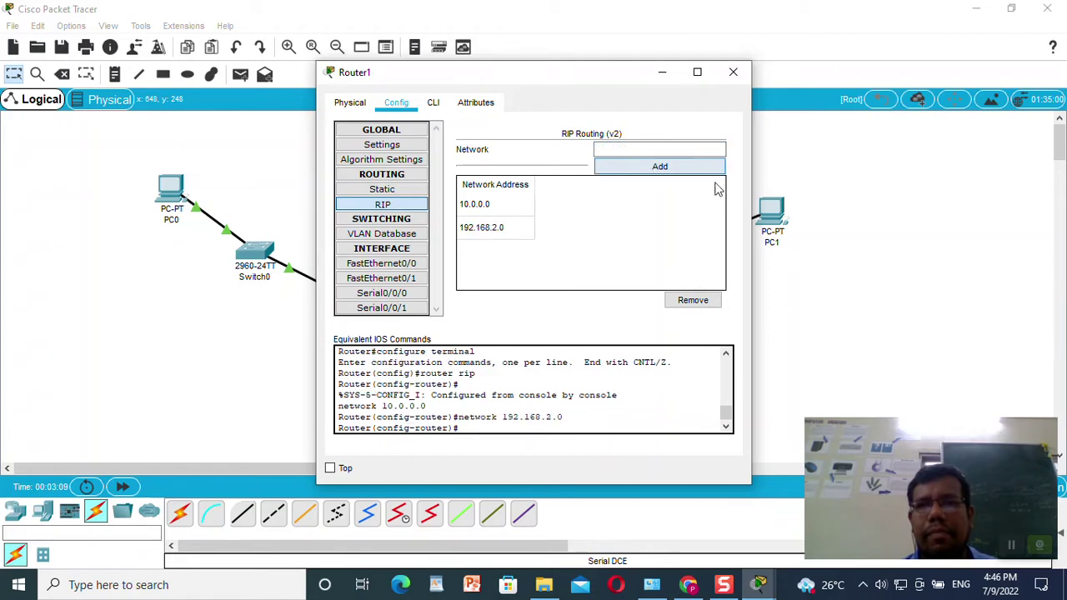
left_click(733, 72)
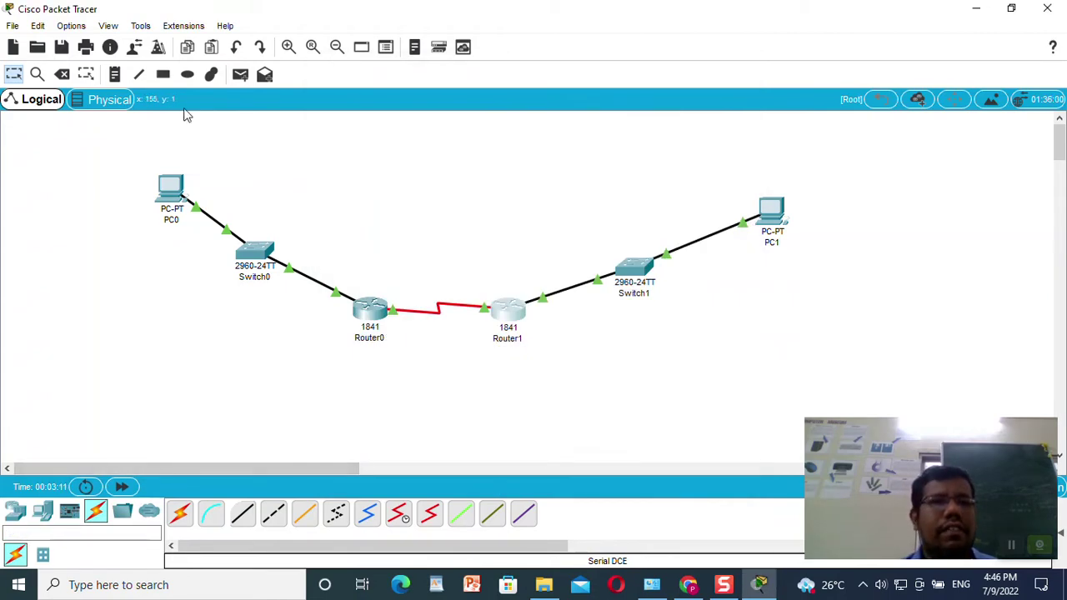
- Send two simple PDUs from PC0 to PC1 and expand the PDU list to check their status
left_click(240, 75)
left_click(171, 188)
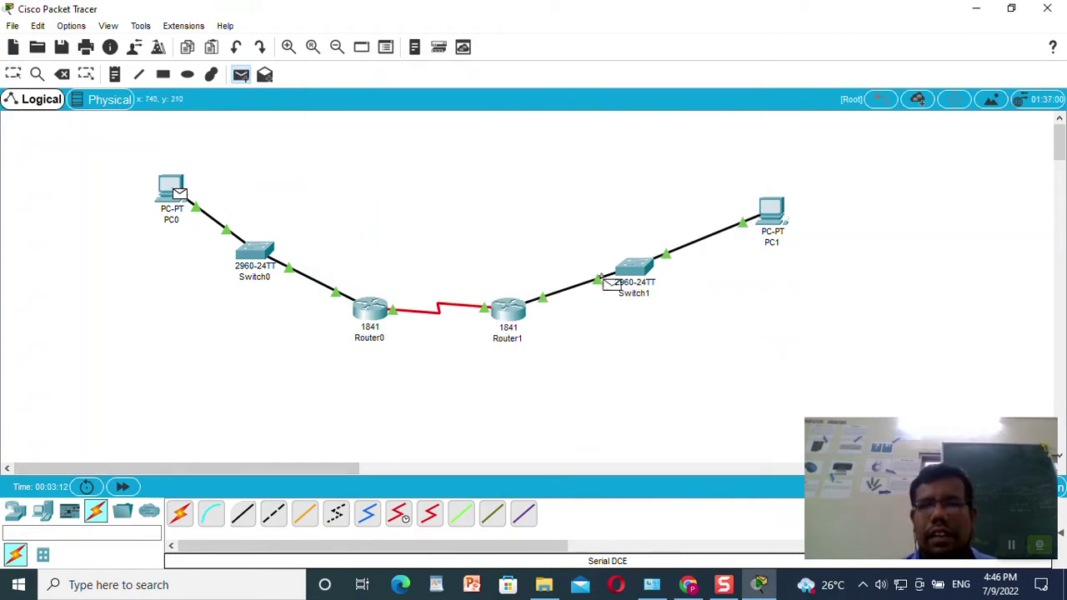
left_click(771, 210)
left_click_drag(501, 548, 350, 551)
left_click_drag(864, 467, 966, 492)
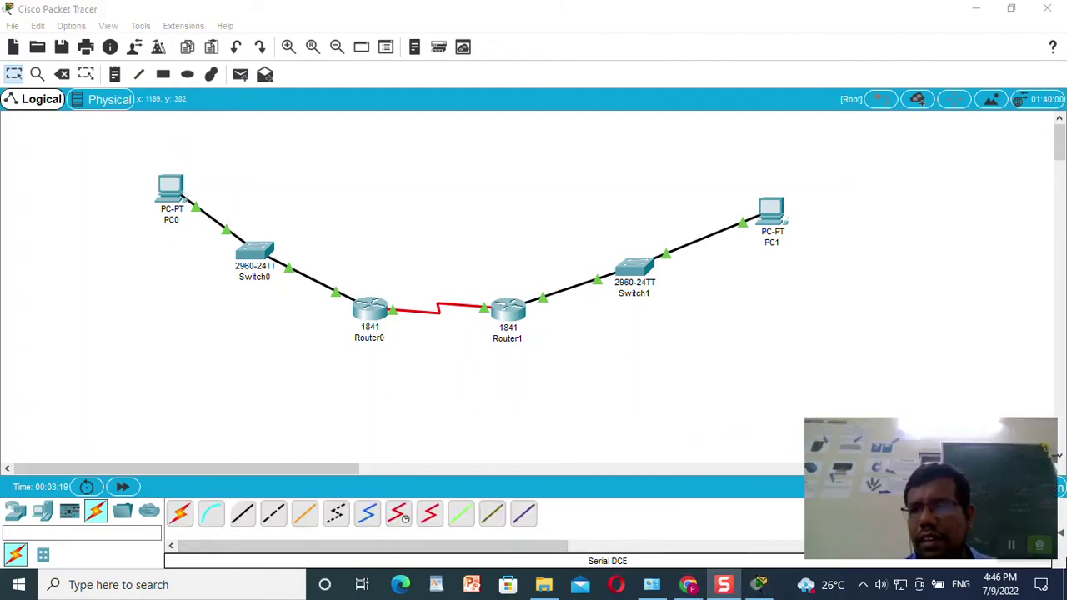
left_click_drag(1063, 538, 564, 538)
left_click(240, 74)
left_click(171, 190)
left_click(771, 213)
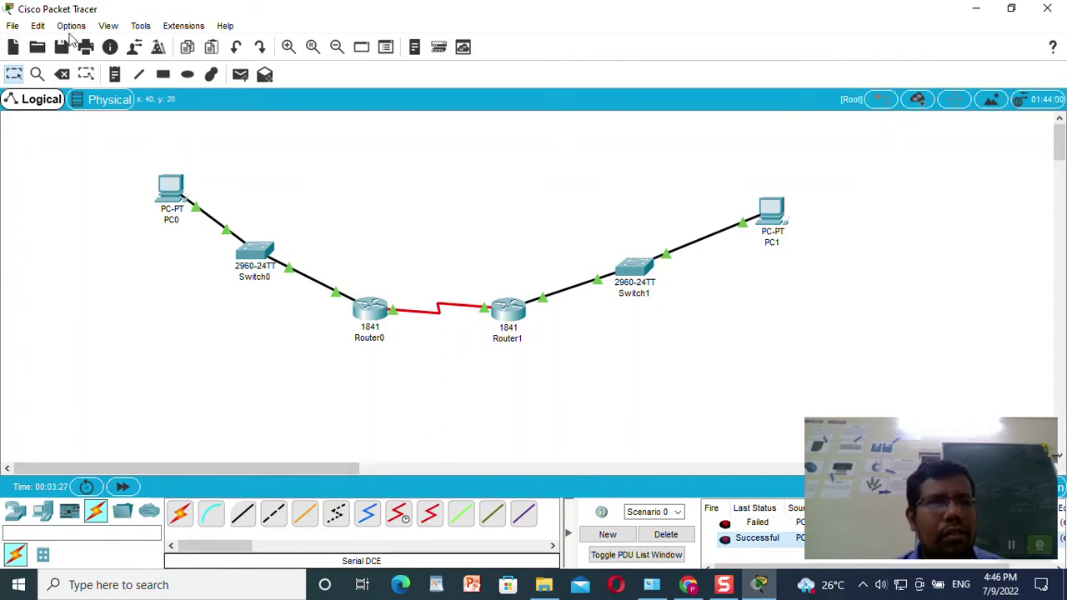
- Place a WRT300N wireless router on the canvas below Router0
left_click(15, 513)
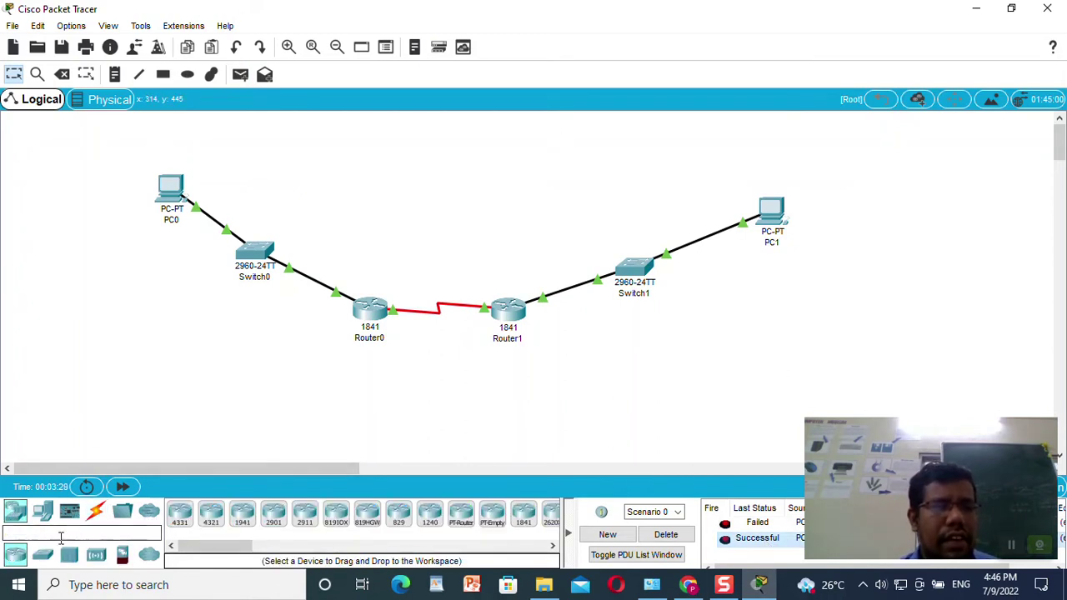
left_click(95, 555)
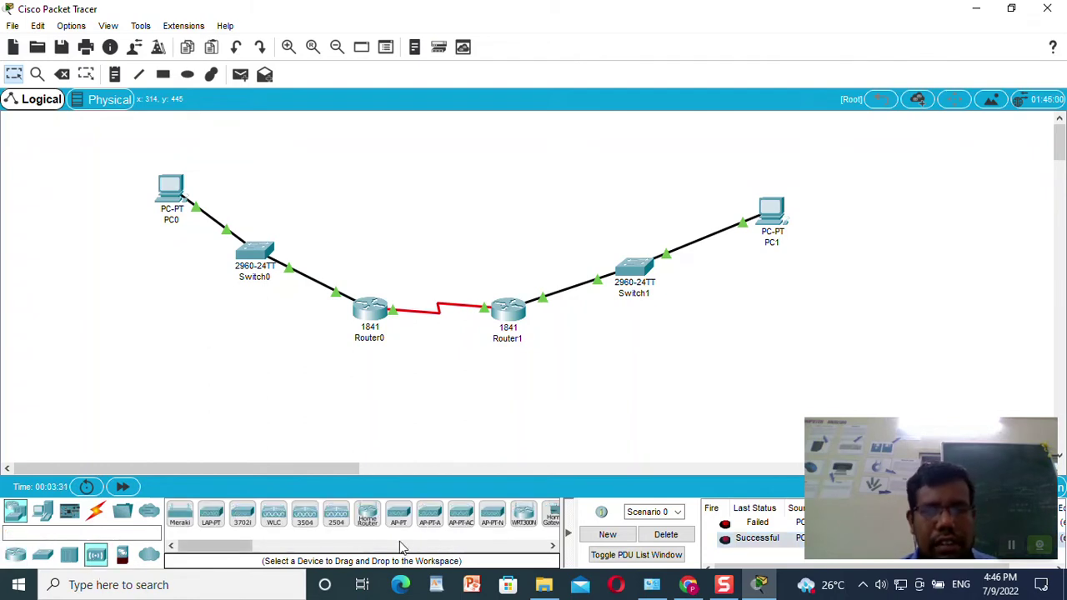
left_click_drag(224, 548, 253, 548)
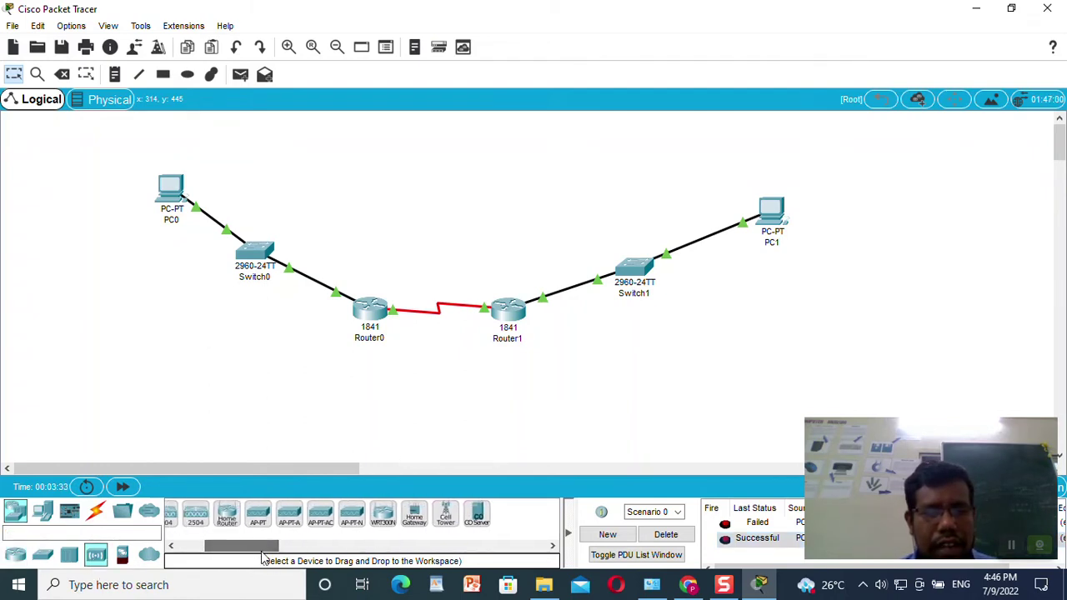
left_click(386, 521)
left_click(365, 399)
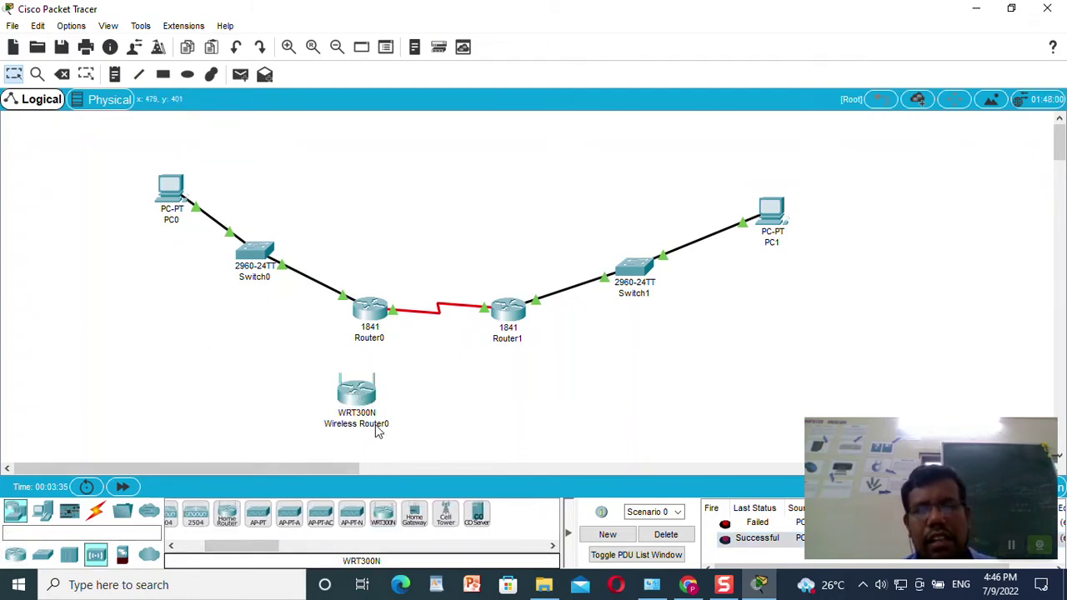
left_click_drag(359, 399, 372, 407)
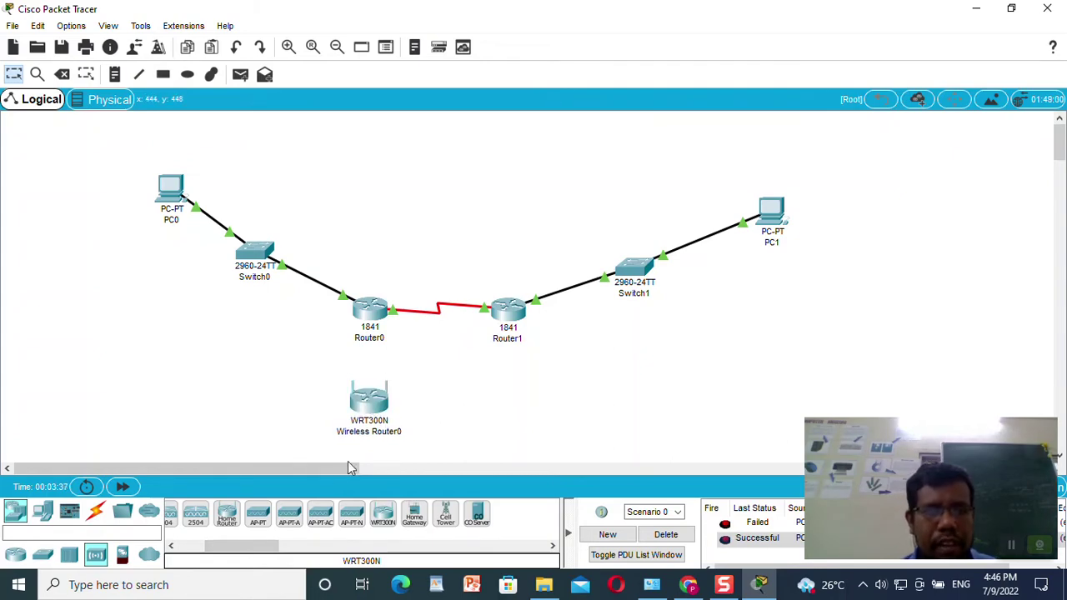
- Connect Switch0 FastEthernet0/3 to the wireless router's Ethernet 1 with a copper straight-through cable
left_click(96, 510)
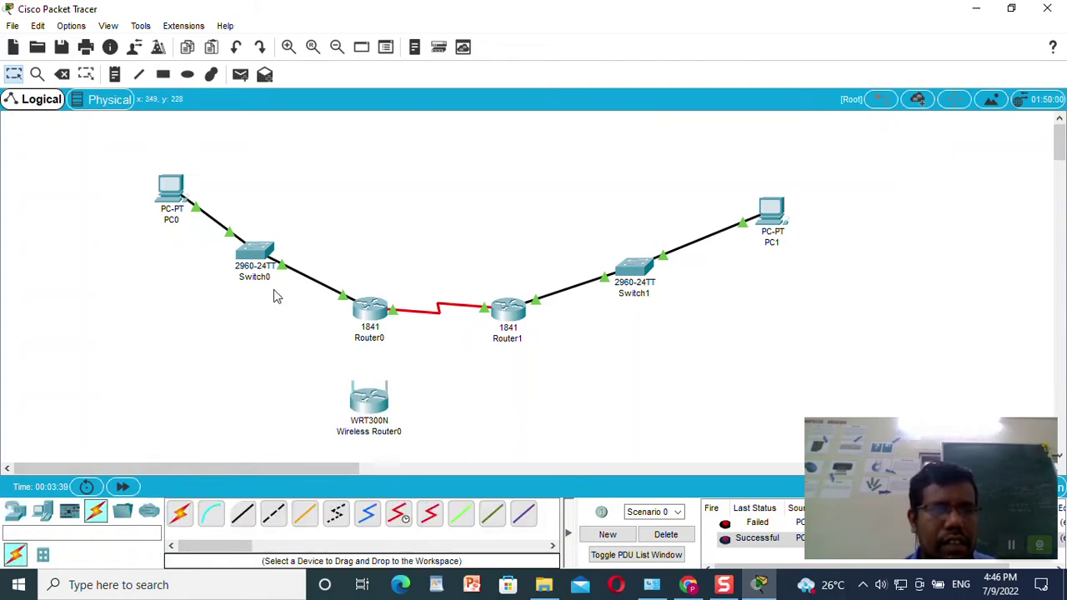
left_click(255, 253)
left_click(726, 73)
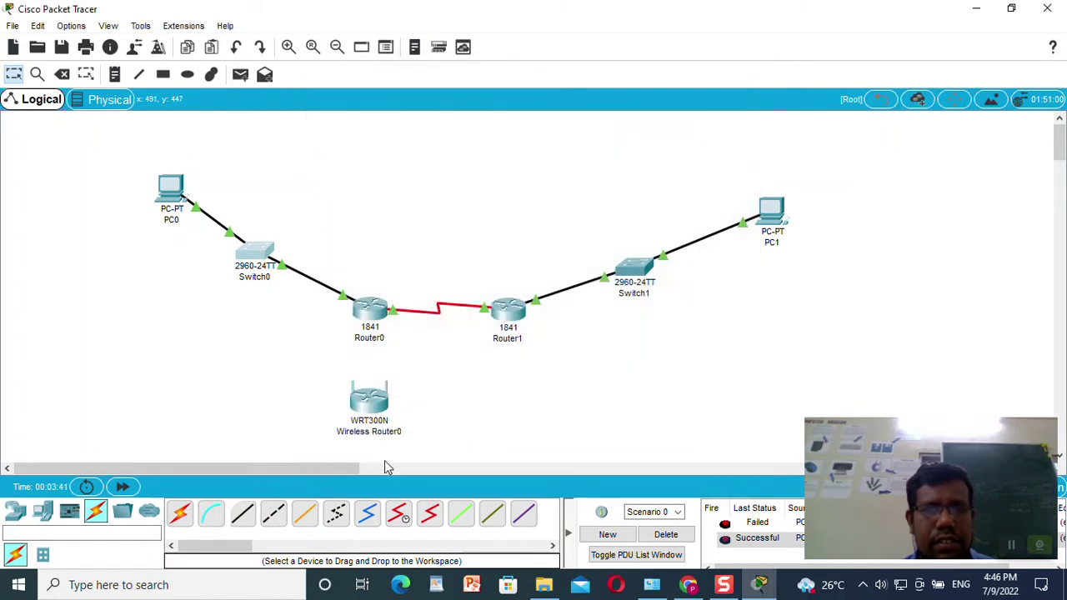
left_click(242, 513)
left_click(257, 254)
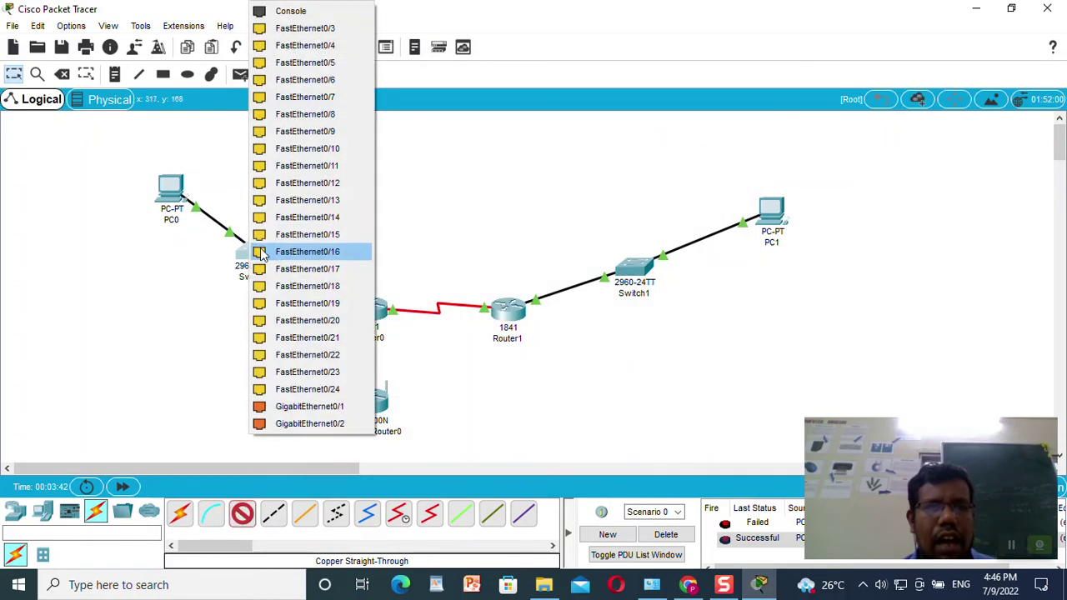
left_click(333, 27)
left_click(367, 402)
left_click(412, 438)
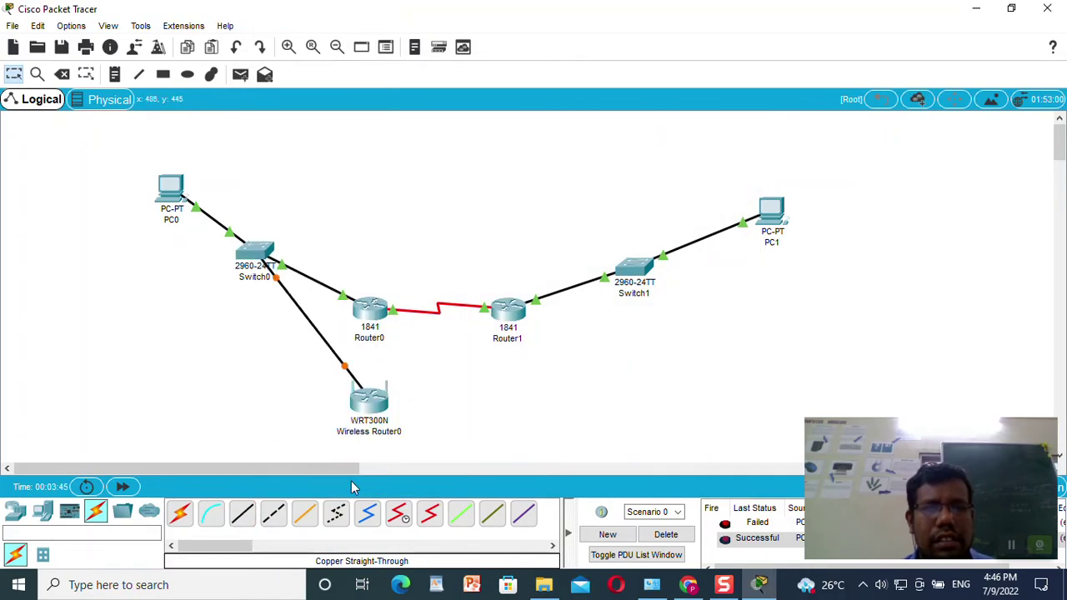
- Cable Router0 to the wireless router with a copper straight-through cable, then open Router0's settings
left_click(242, 512)
left_click(371, 310)
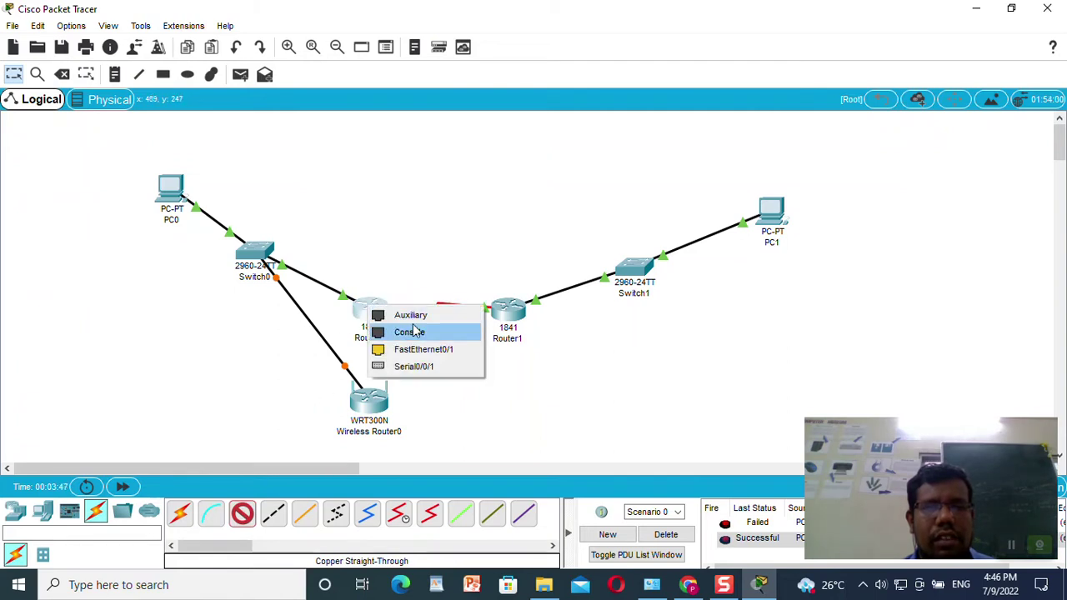
left_click(417, 367)
left_click(367, 409)
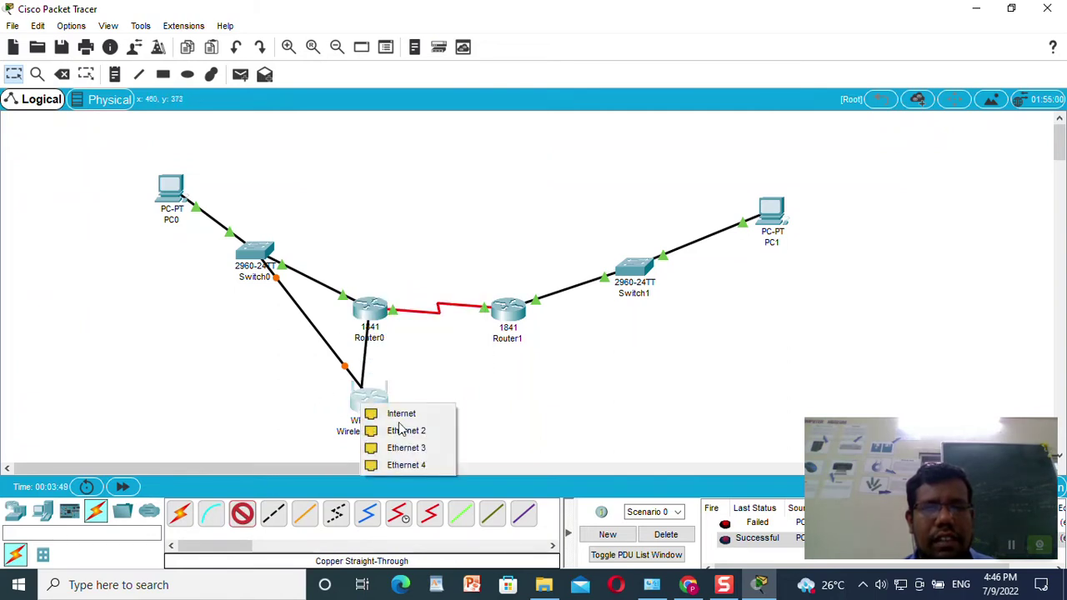
left_click(399, 432)
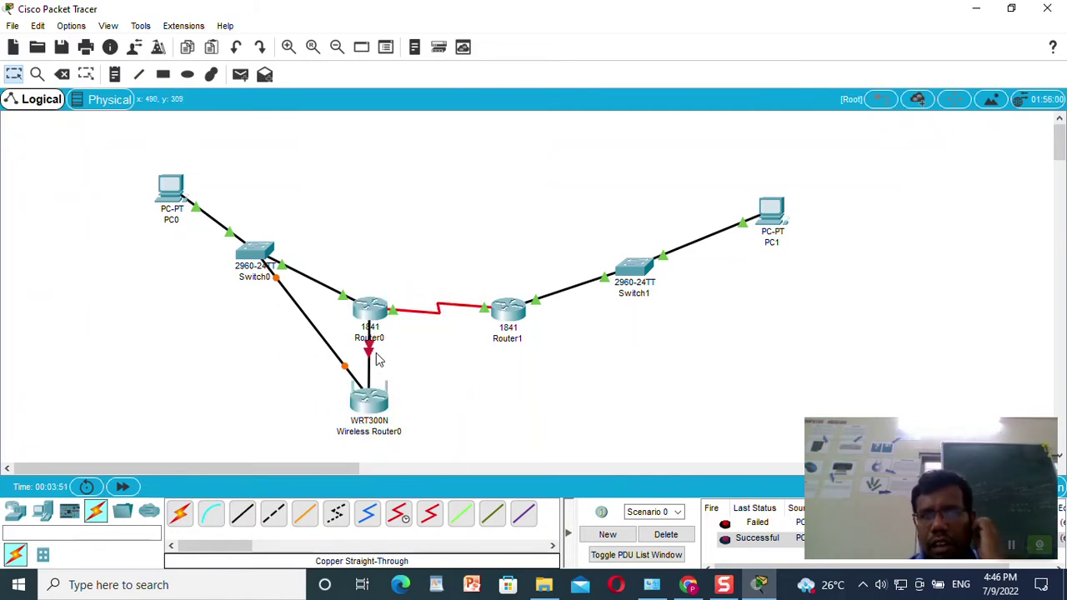
left_click(369, 310)
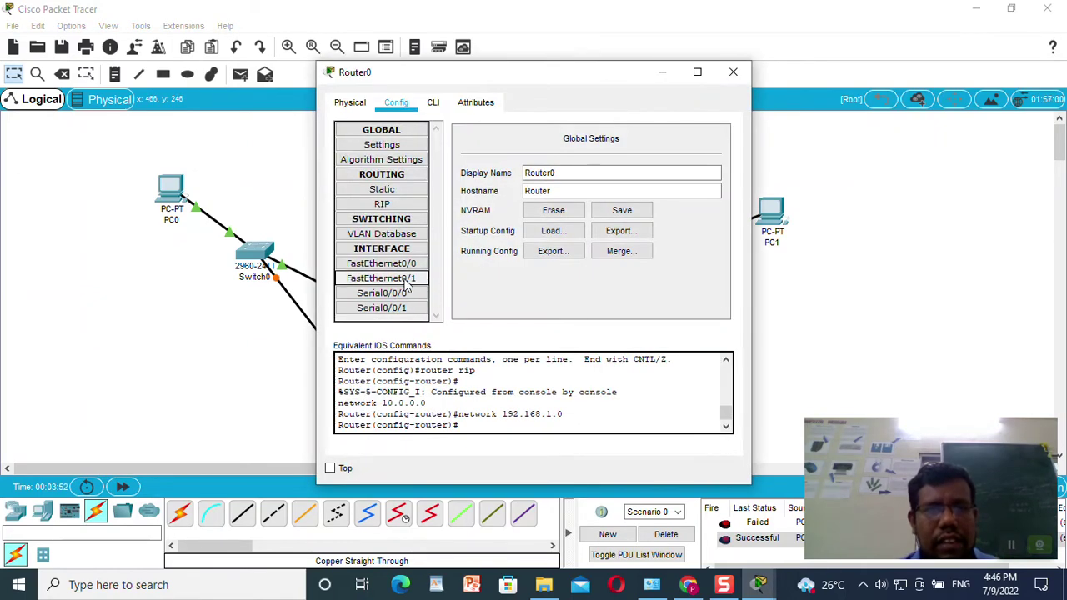
- Give Router0's FastEthernet0/1 address 20.0.0.1 with mask 255.0.0.0 and turn the port on
left_click(382, 279)
left_click(671, 227)
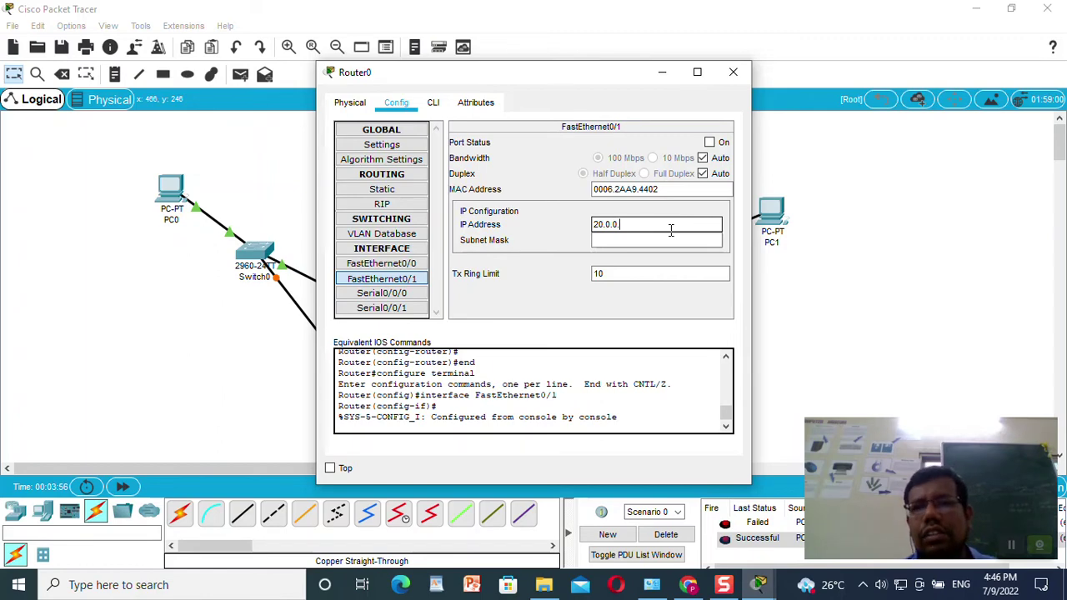
key("Tab")
left_click(710, 143)
left_click(733, 72)
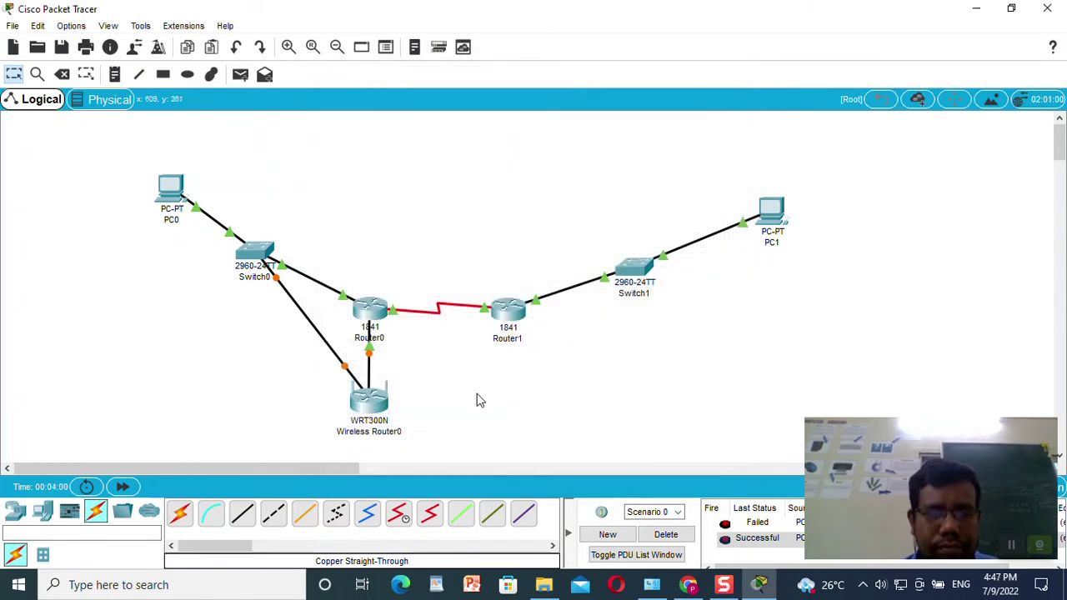
- Nudge Wireless Router0 lower and open its GUI basic setup page
mouse_move(381, 403)
left_mouse_down()
mouse_move(383, 431)
mouse_move(379, 420)
left_mouse_up()
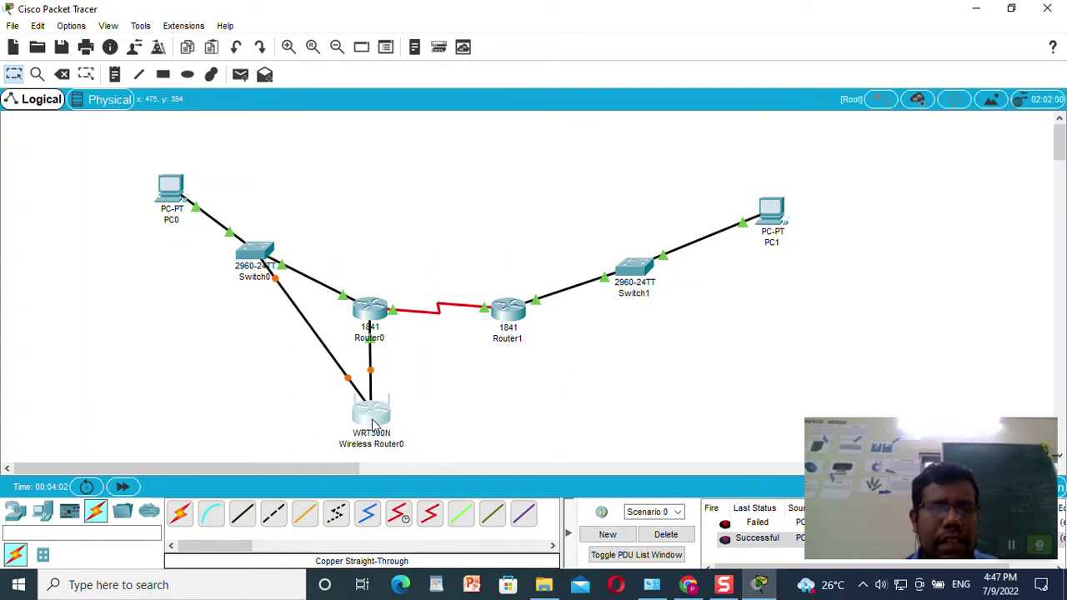
left_click(374, 424)
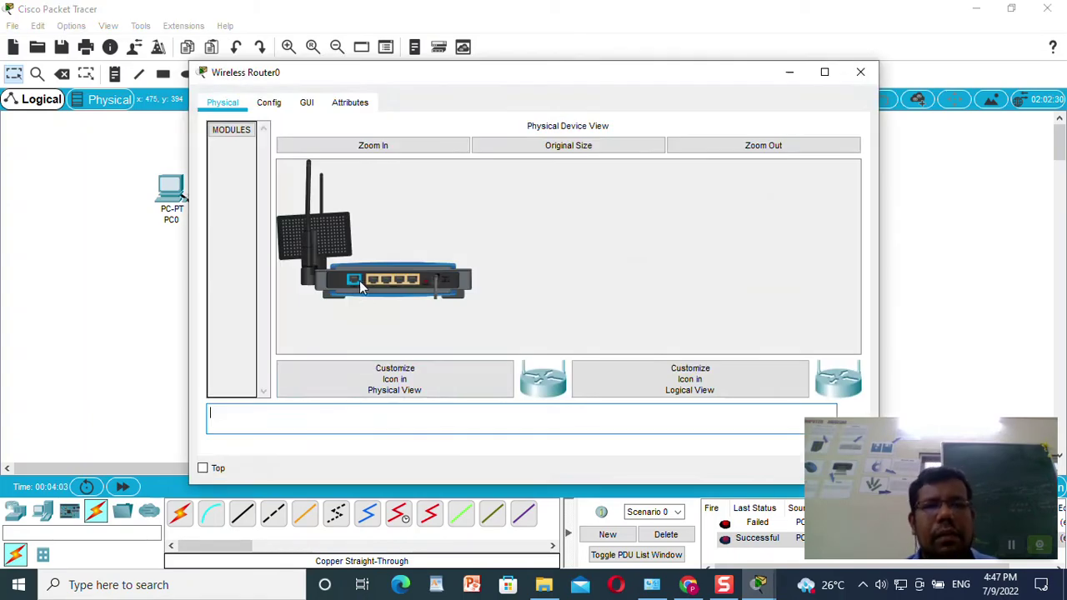
left_click(271, 103)
left_click(306, 103)
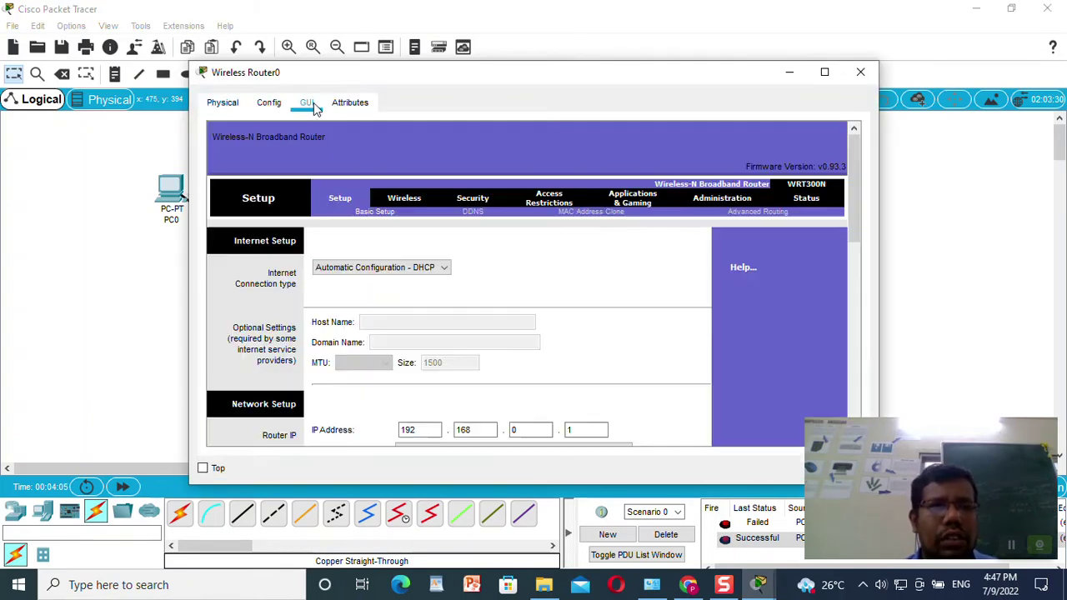
left_click(409, 204)
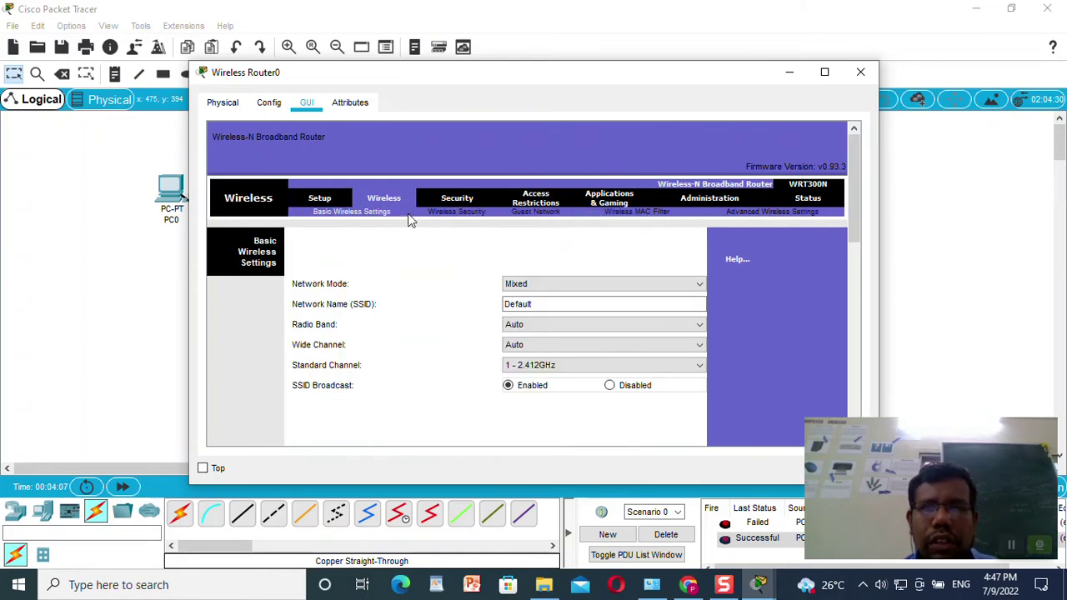
left_click(322, 200)
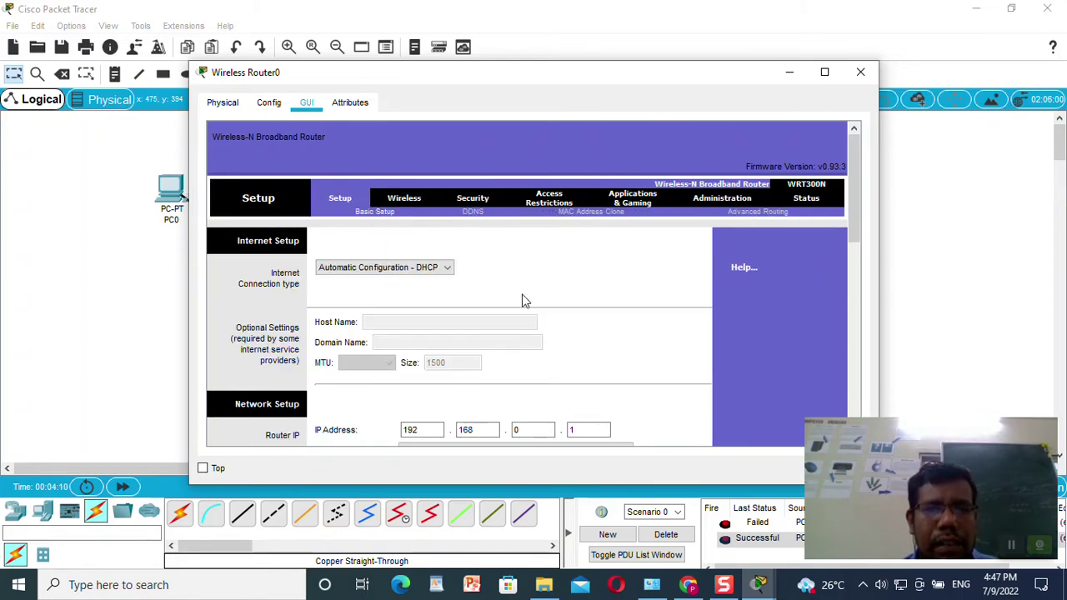
- Change the wireless router's Router IP to 192.168.1.1 and save the settings
scroll(524, 298, "down", 2)
double_click(525, 336)
type("1")
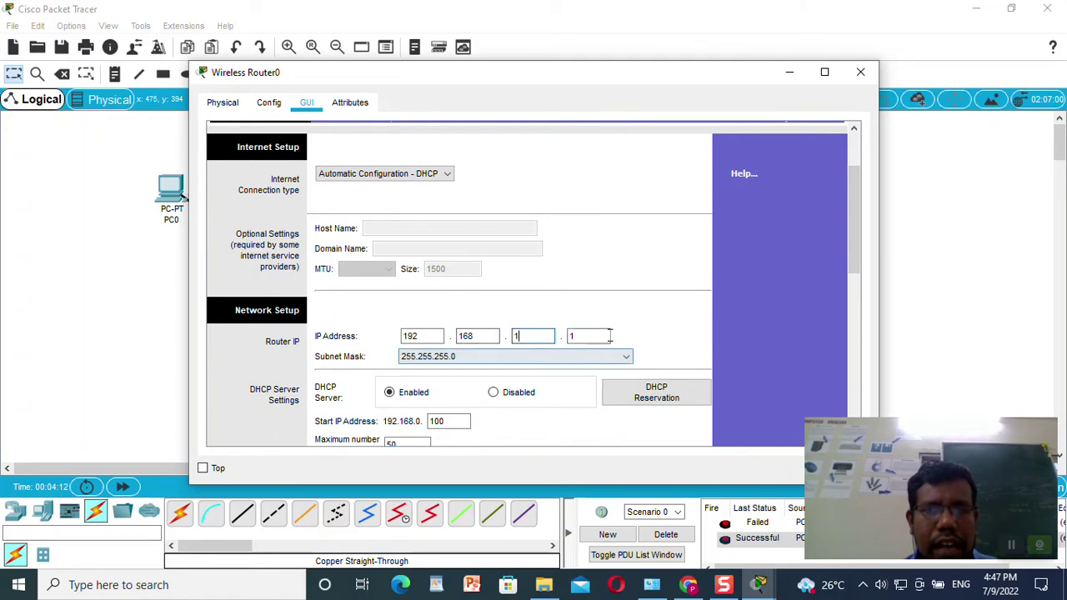
scroll(619, 327, "down", 2)
scroll(619, 328, "down", 6)
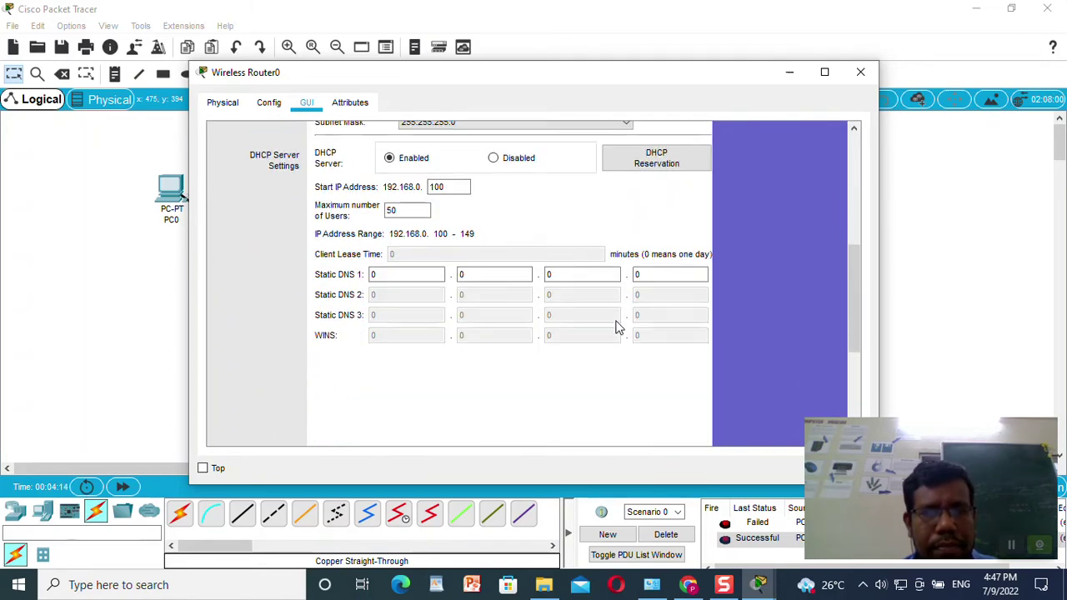
scroll(526, 315, "down", 3)
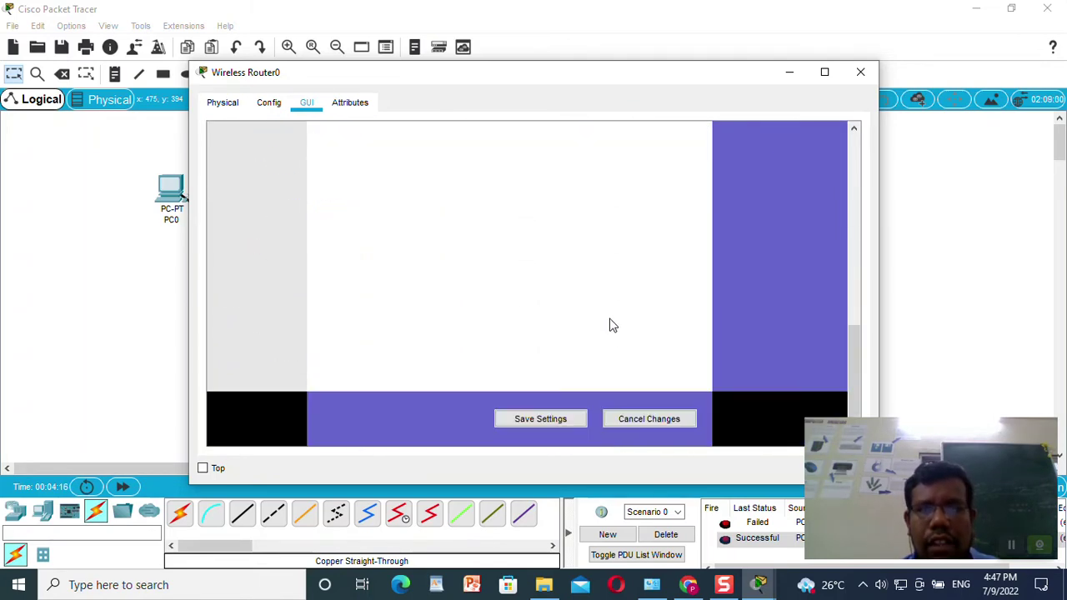
left_click(540, 420)
scroll(543, 269, "up", 10)
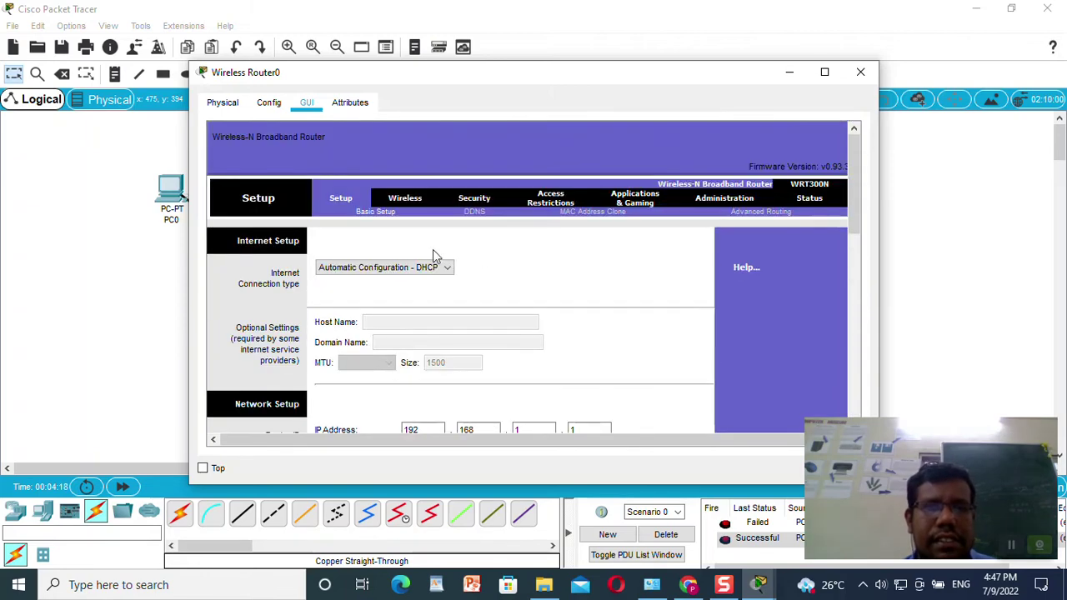
left_click(407, 200)
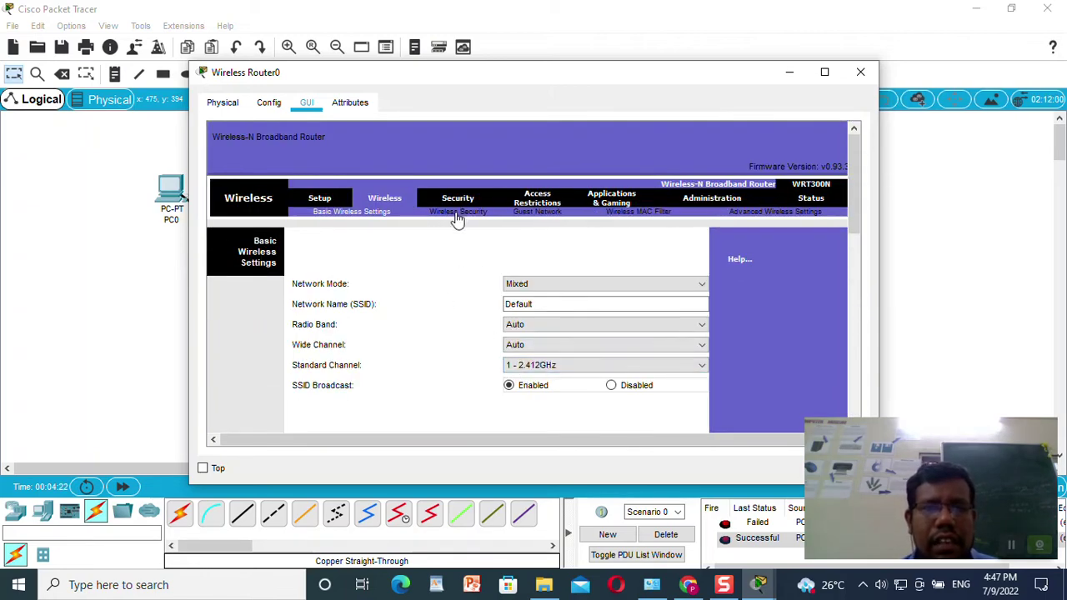
- Set Wireless Router0's security mode to WEP with a 40/64-bit Key1, save, and close the window
left_click(458, 214)
left_click(520, 273)
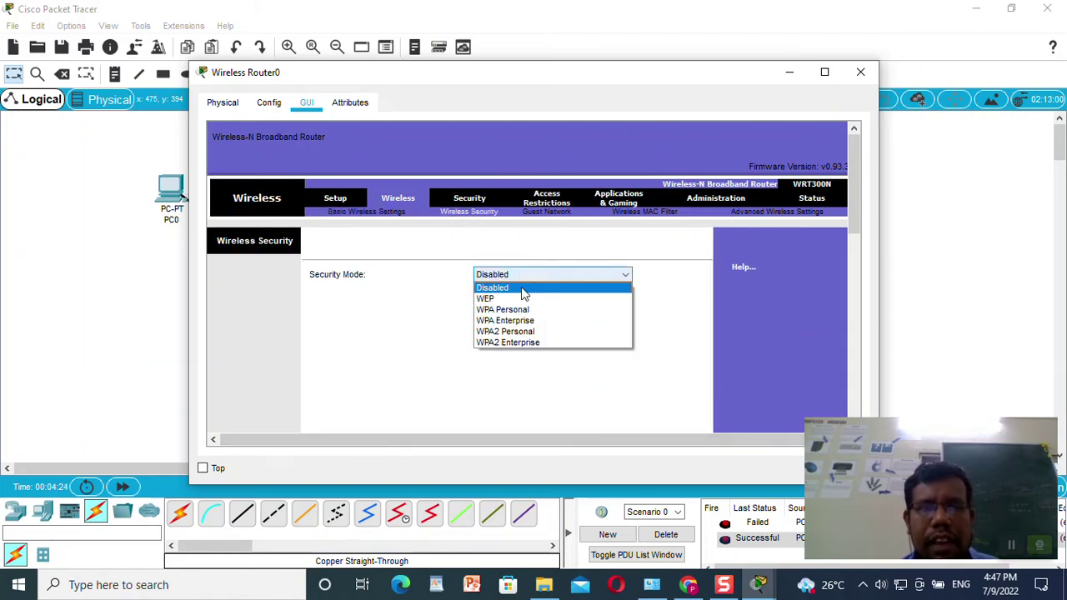
left_click(516, 300)
left_click(422, 354)
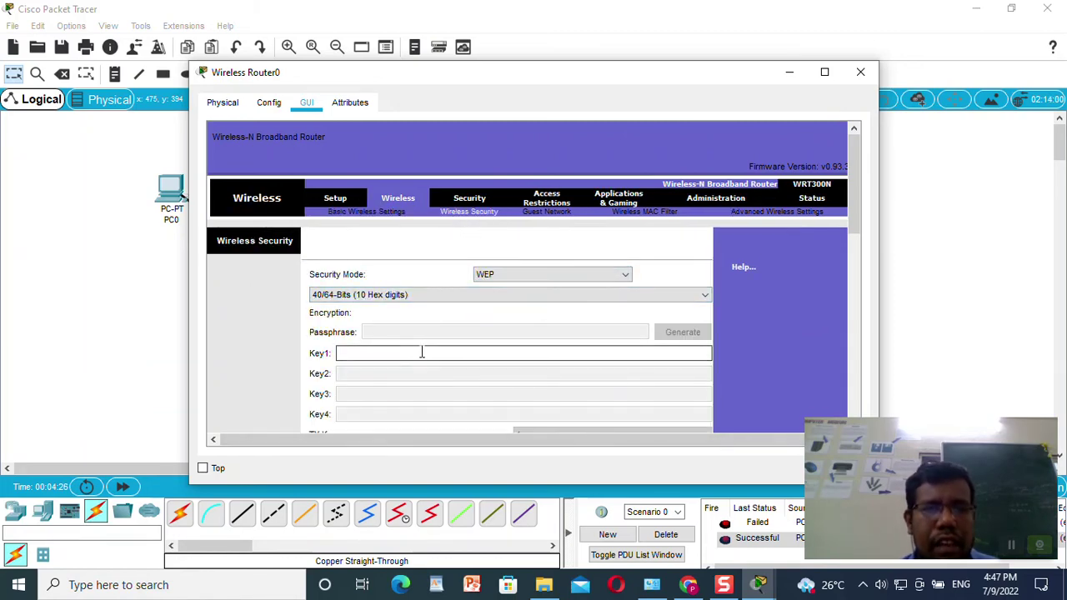
type("2a2a2a2a2a")
scroll(646, 371, "down", 8)
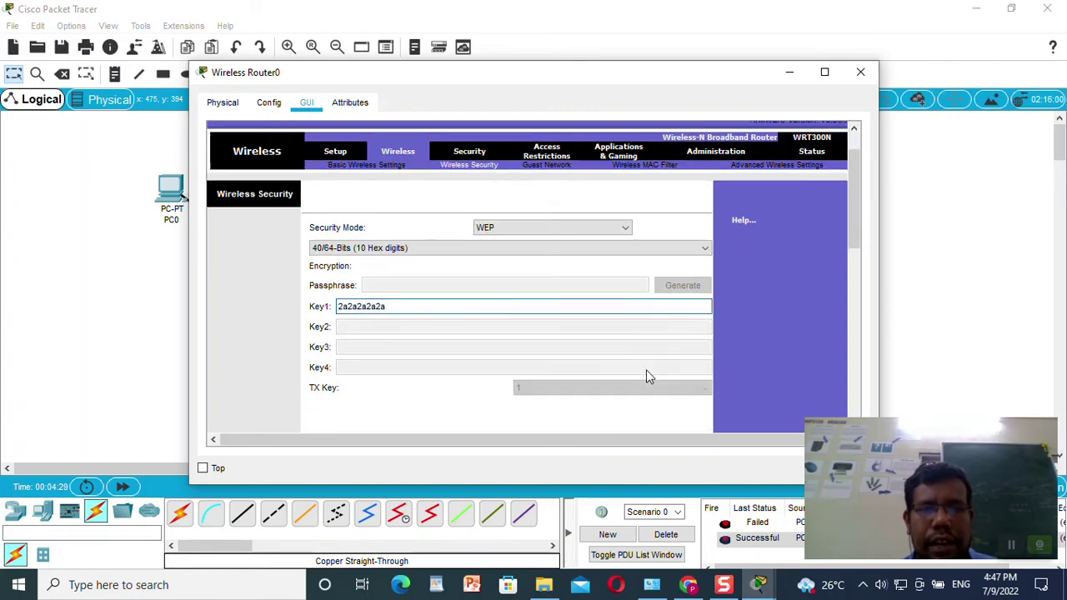
left_click(541, 408)
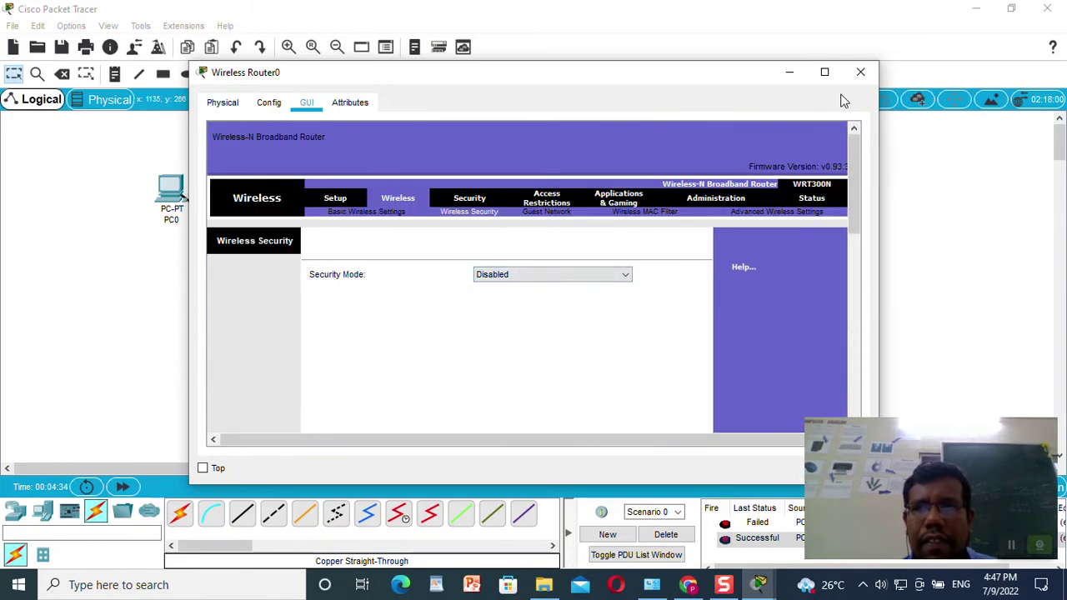
left_click(861, 71)
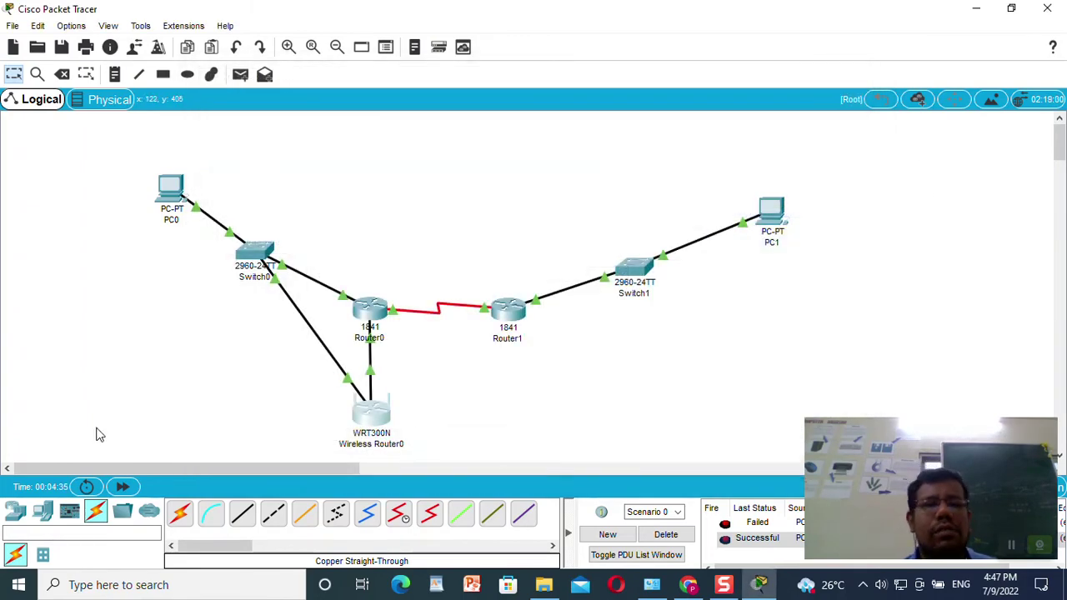
- Place a generic PC as PC2 below Router1 and install a WMP300N module on its Physical tab
left_click(44, 511)
left_click(179, 511)
left_click(511, 415)
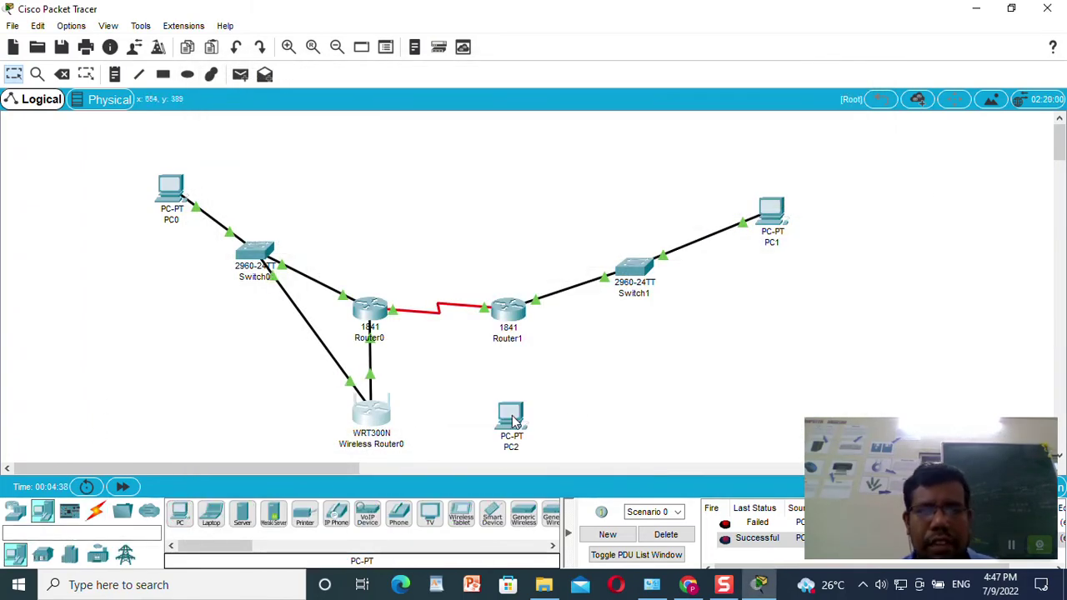
left_click(510, 421)
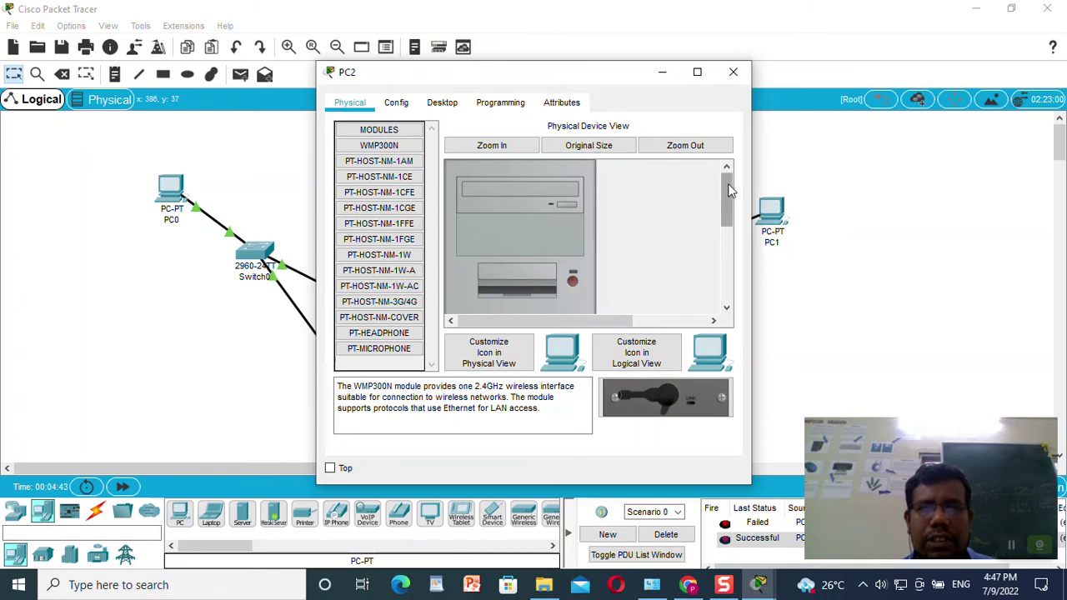
left_click_drag(728, 190, 728, 275)
left_click_drag(647, 395, 520, 284)
left_click_drag(728, 282, 728, 192)
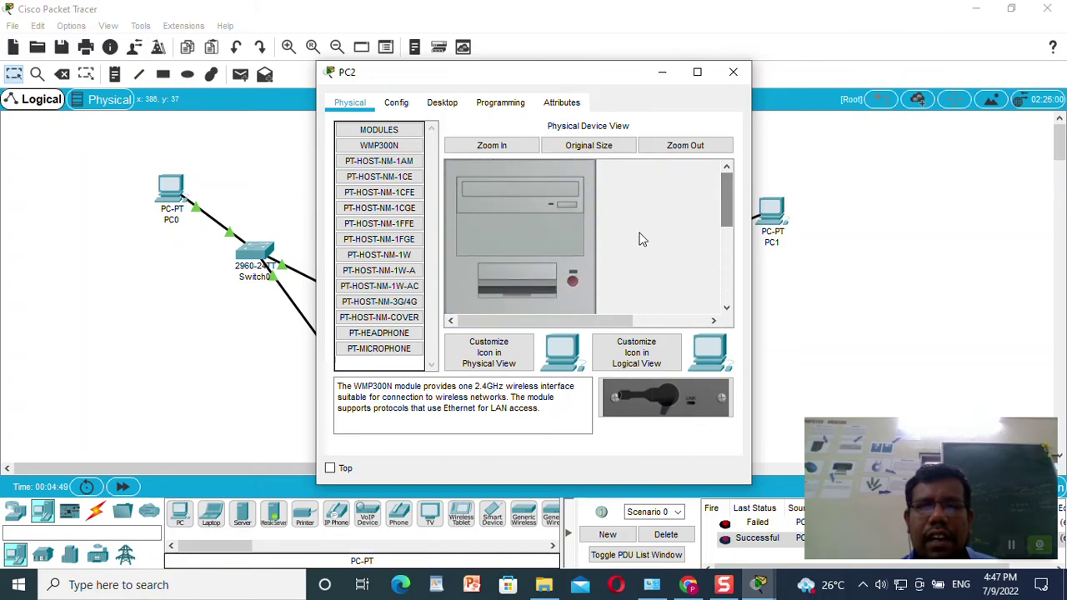
- Set PC2's Wireless0 authentication to WEP with the matching 40/64-bit key and close the window
left_click(399, 107)
left_click(383, 191)
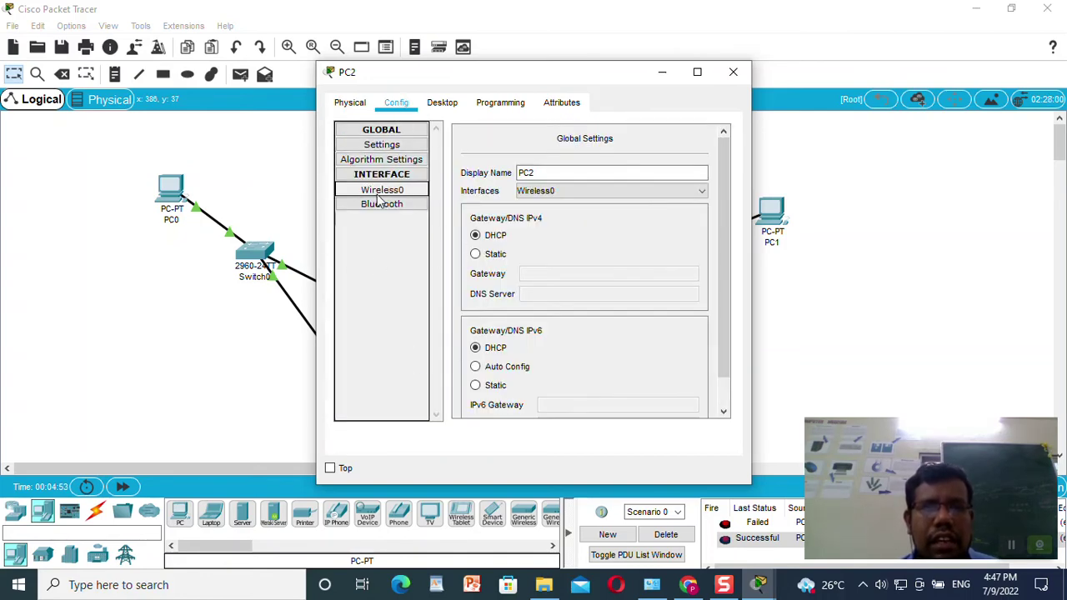
left_click(533, 227)
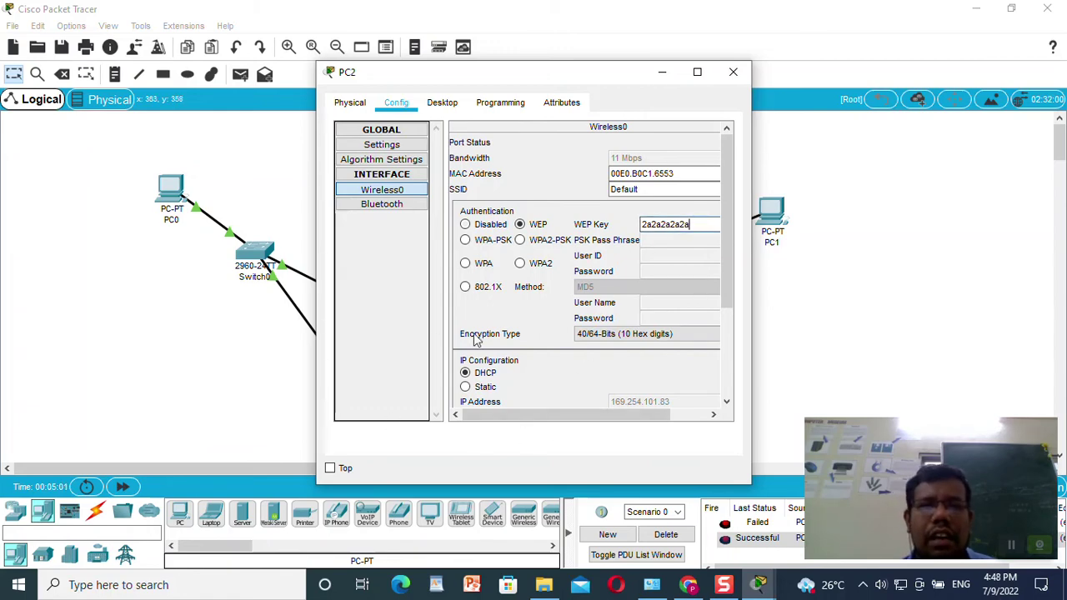
scroll(656, 260, "down", 3)
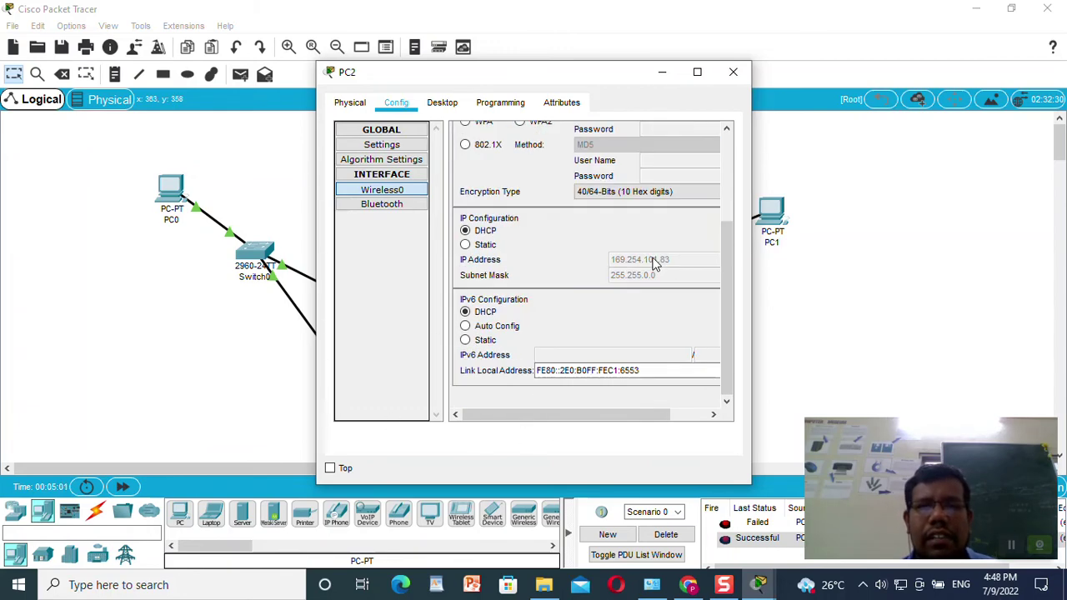
scroll(672, 195, "up", 3)
left_click(733, 72)
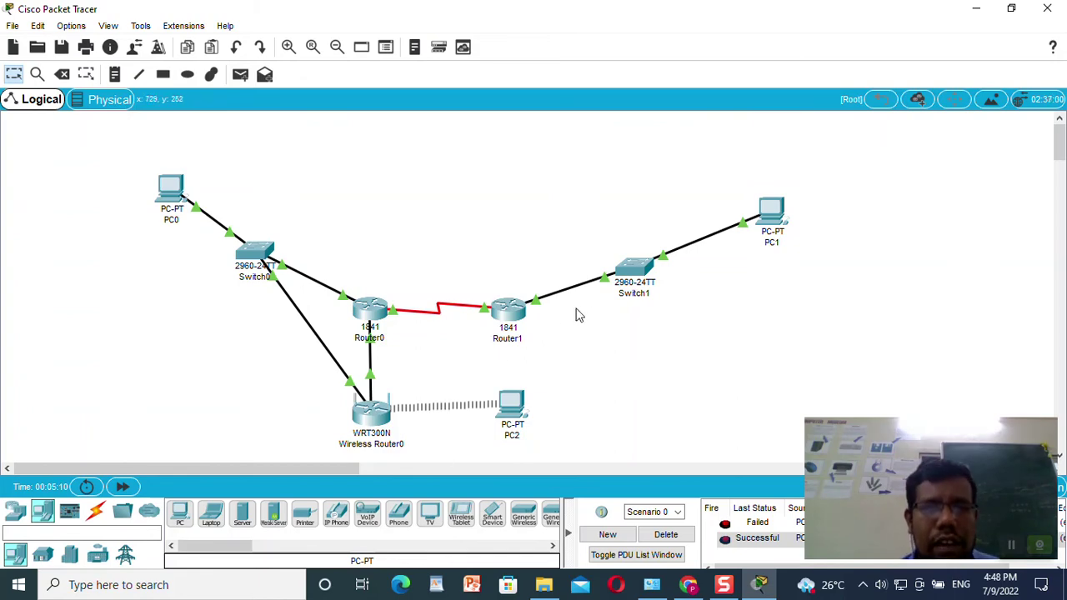
- Add network 20.0.0.0 to Router0's RIP network list
left_click(371, 310)
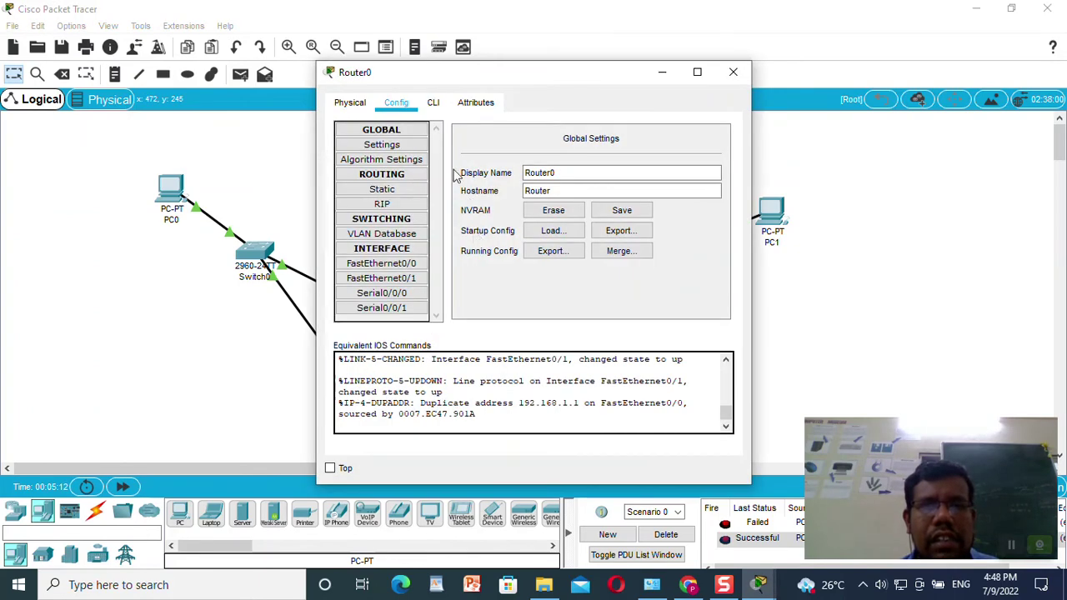
left_click(382, 203)
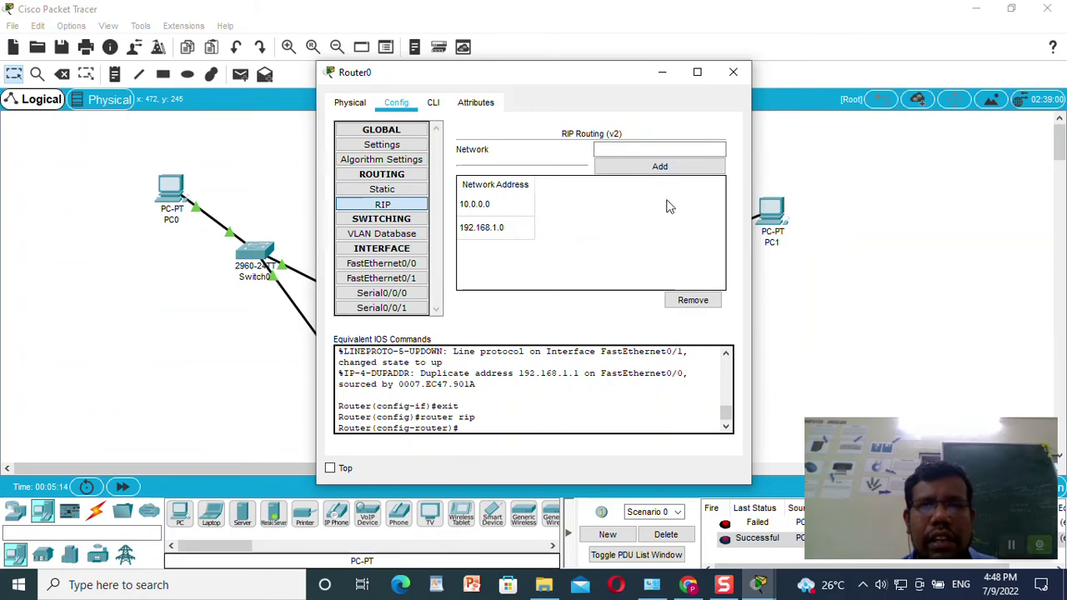
left_click(619, 149)
type("20.0.0")
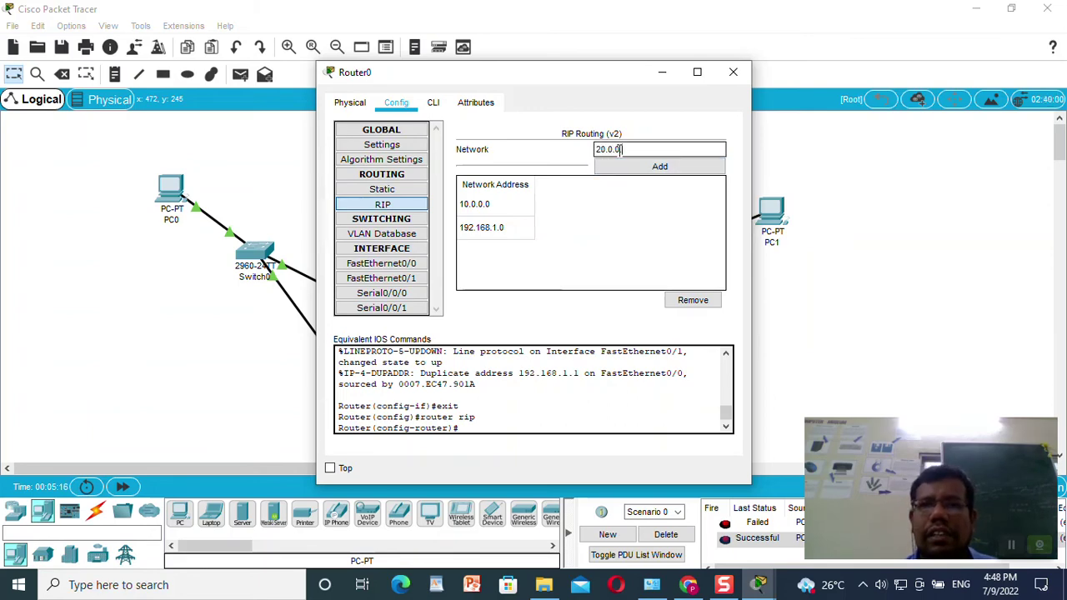
left_click(659, 166)
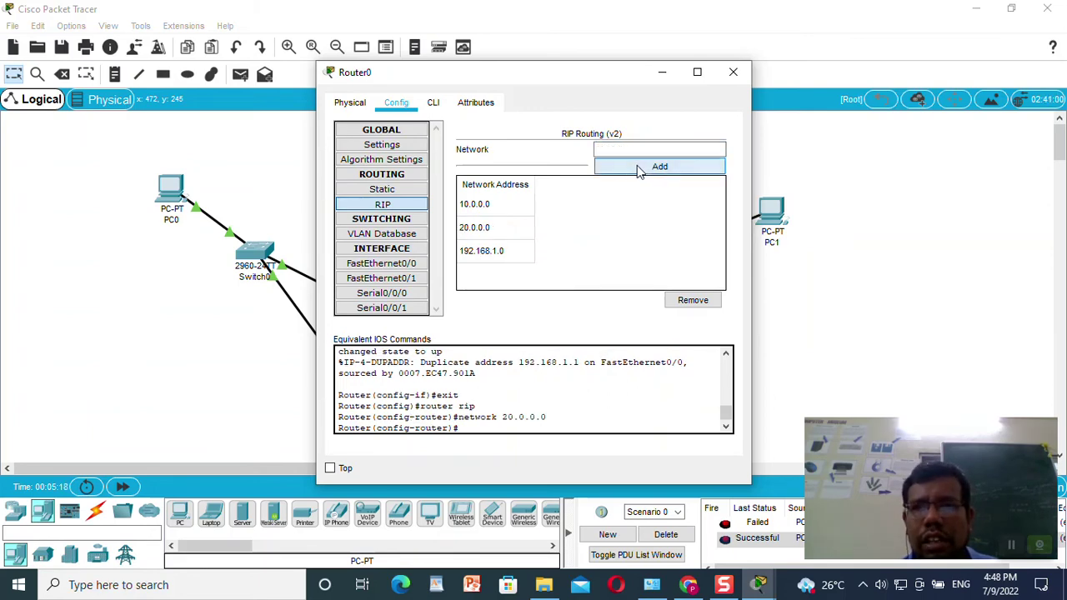
left_click(733, 72)
- Send a simple PDU from PC0 to Wireless Router0 and delete an earlier result
left_click(240, 74)
left_click(177, 189)
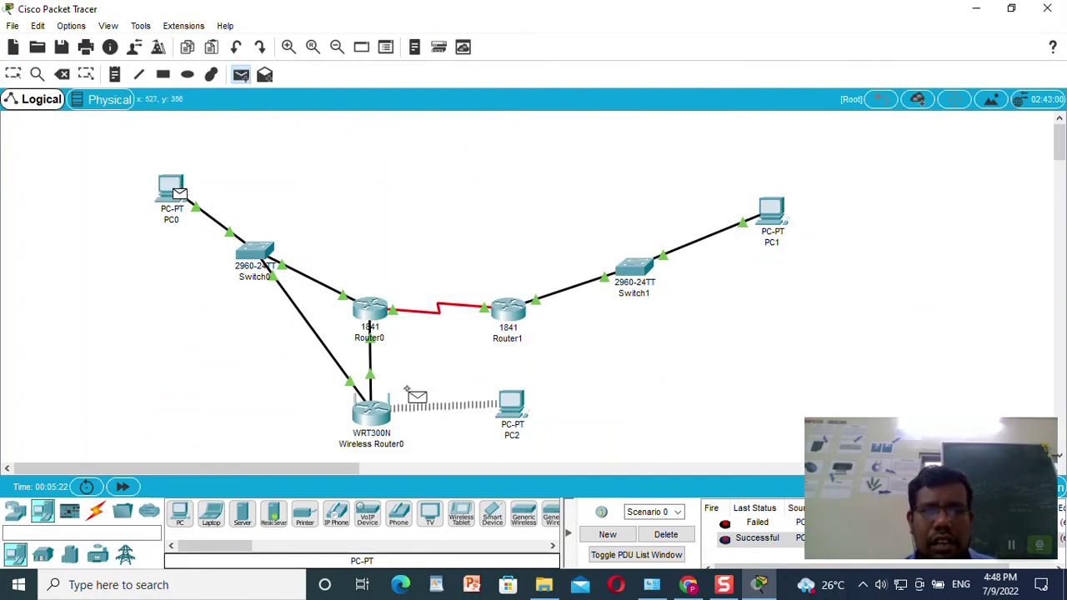
left_click(371, 414)
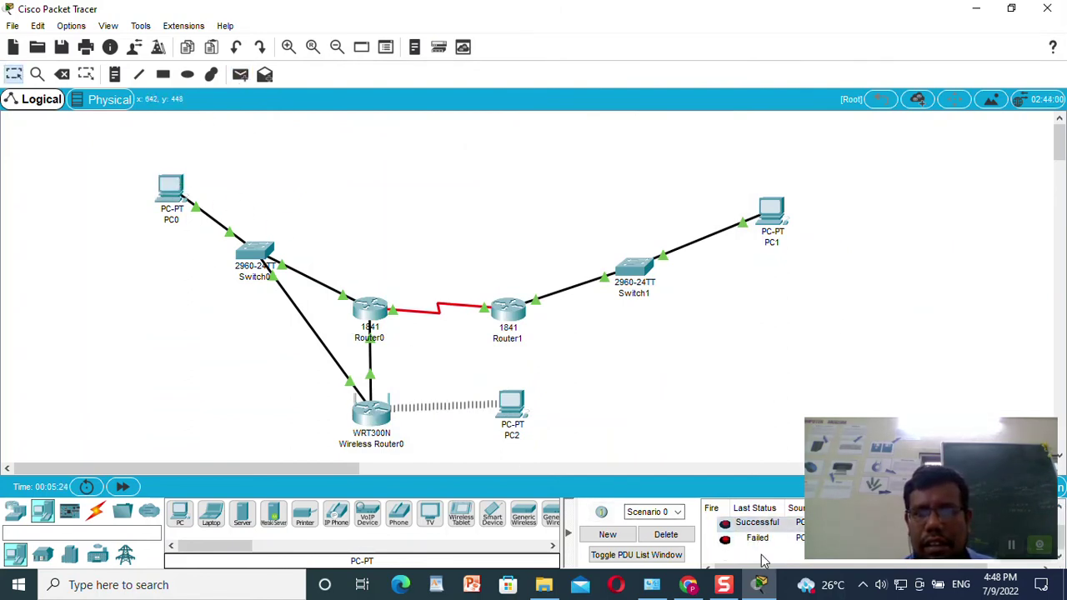
left_click(375, 421)
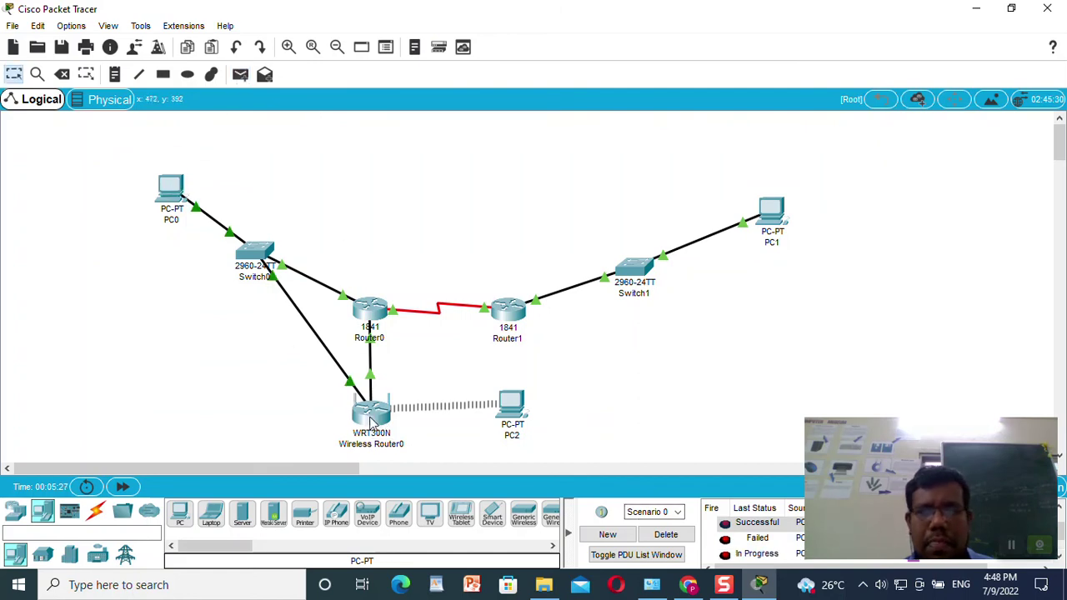
double_click(776, 547)
- Send a simple PDU from PC0 to PC2 and delete the failed entry
left_click(240, 74)
left_click(171, 190)
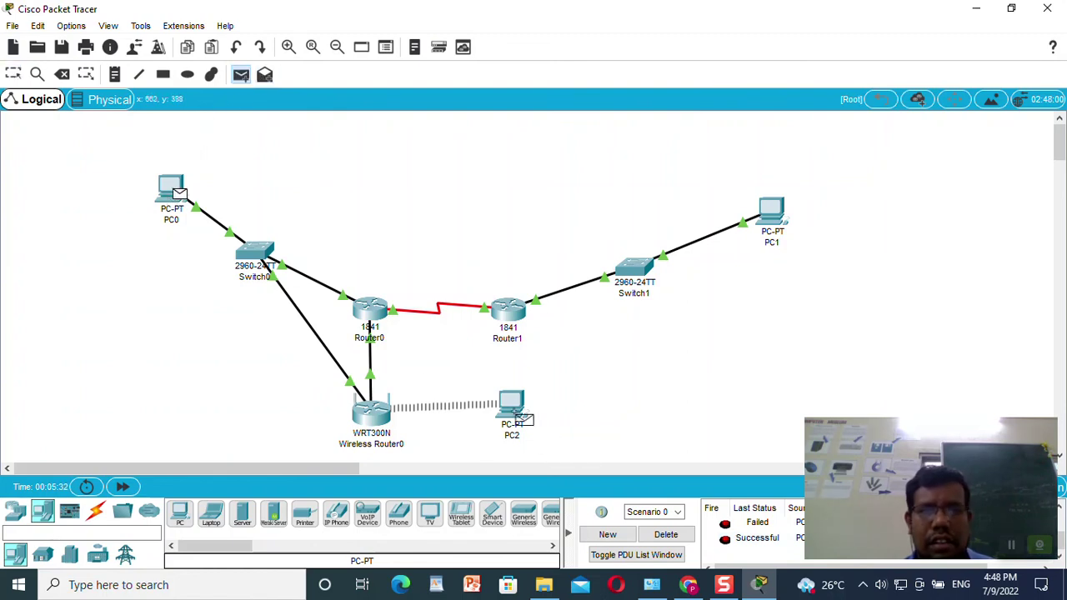
left_click(513, 409)
double_click(755, 538)
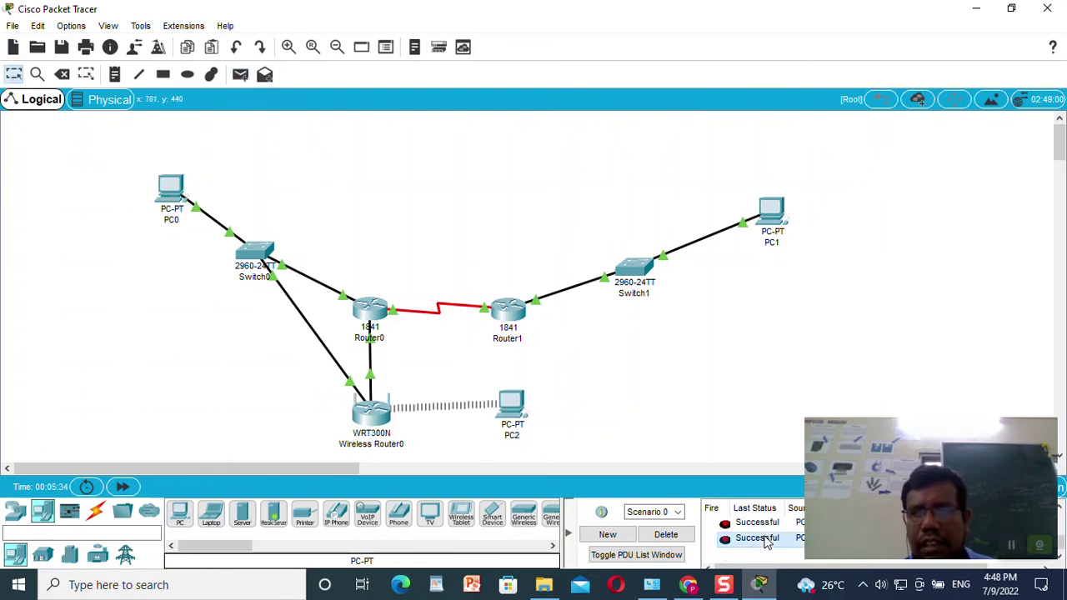
- Send two simple PDUs from PC1 to PC2
left_click(240, 74)
left_click(775, 210)
left_click(518, 406)
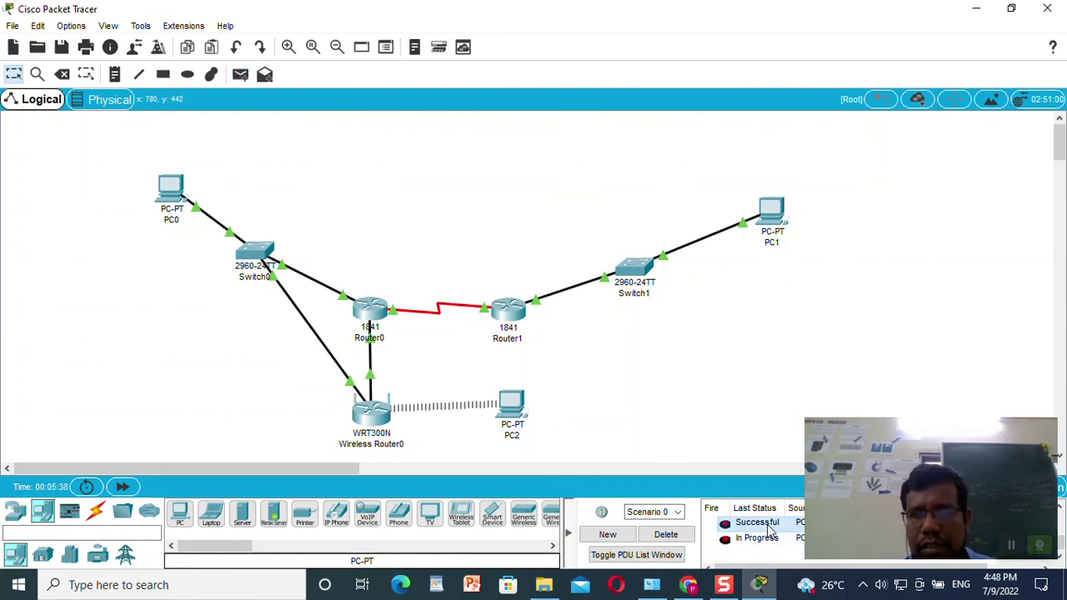
left_click(240, 75)
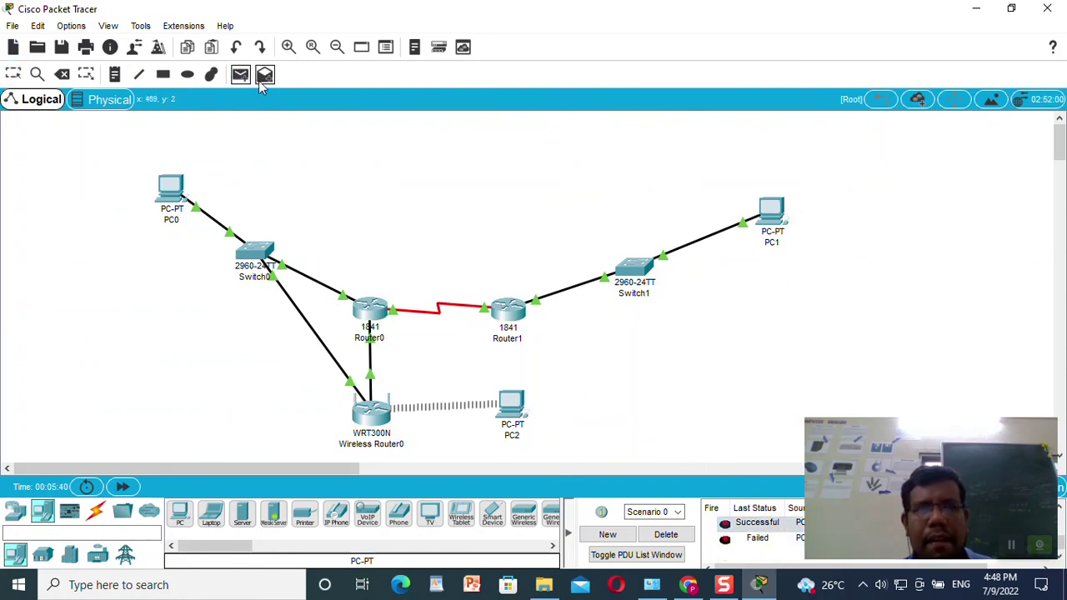
left_click(769, 215)
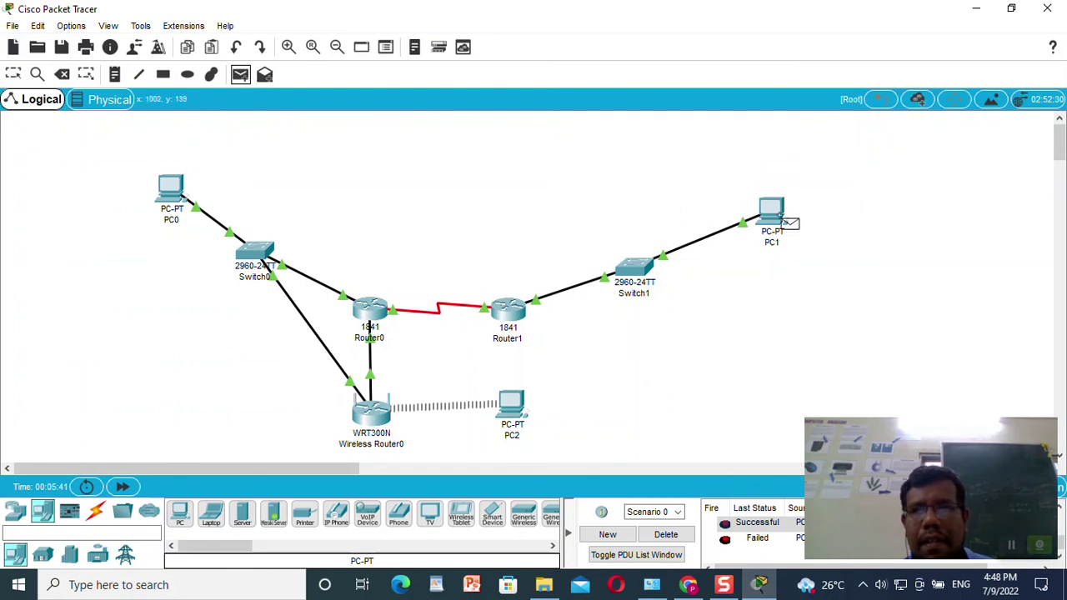
left_click(511, 406)
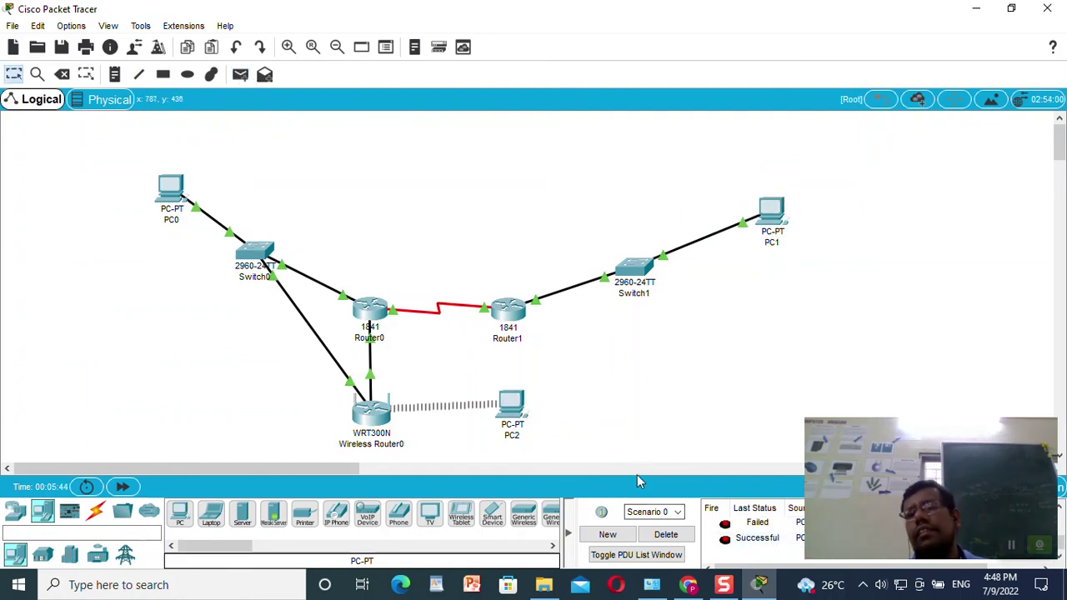